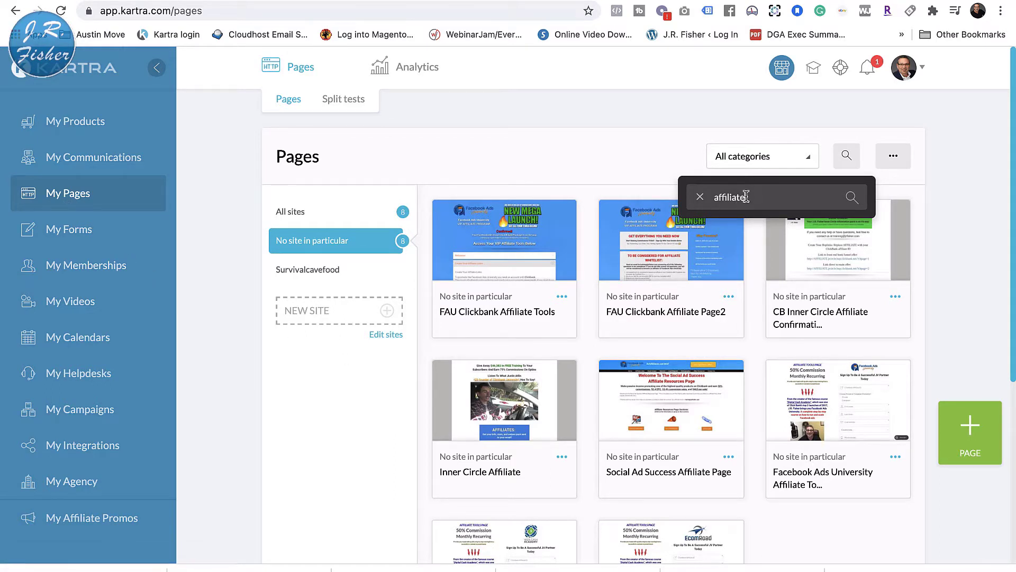
Step: Scroll down through the affiliate-filtered page cards
scroll(662, 375, down, 5)
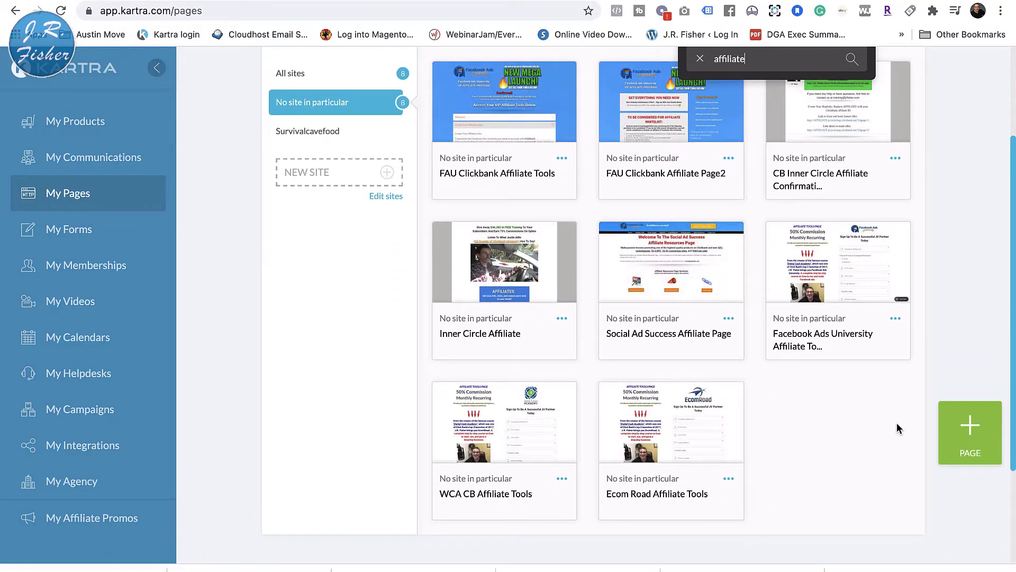
Step: Scroll the page cards and bring up the FAU Clickbank Affiliate Page2 options menu
scroll(980, 342, up, 1)
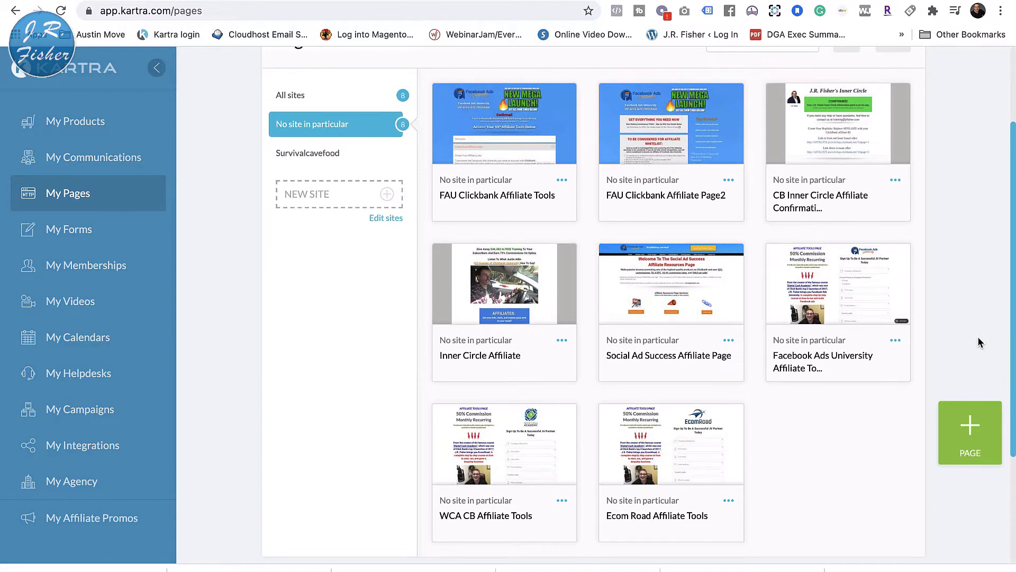
scroll(980, 342, up, 3)
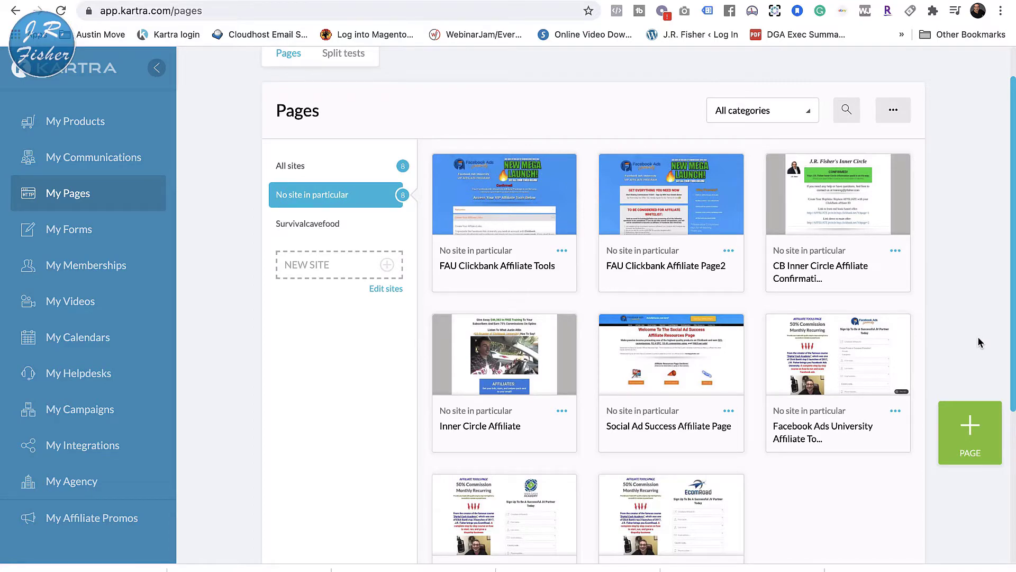
scroll(977, 341, down, 1)
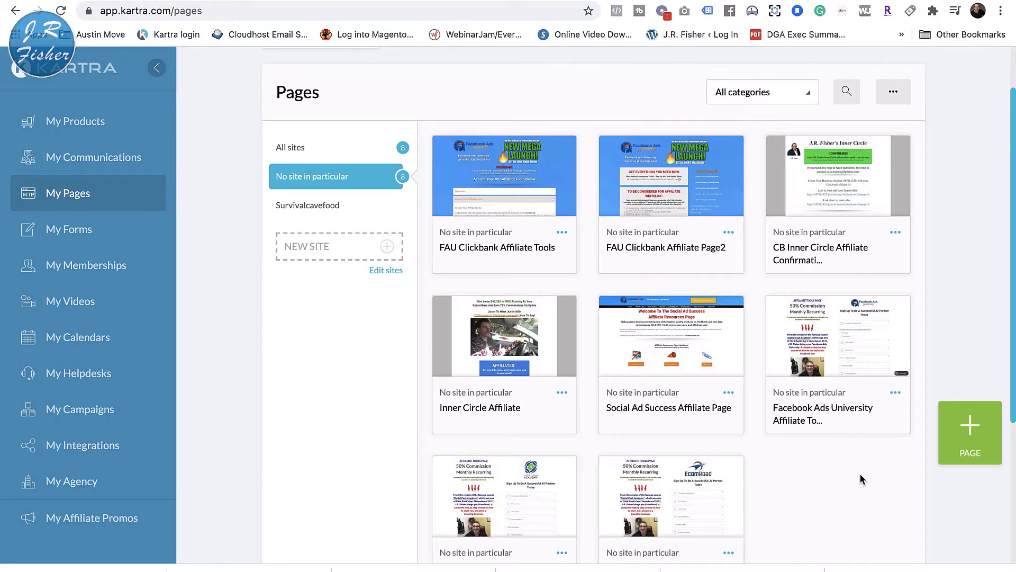
click(730, 234)
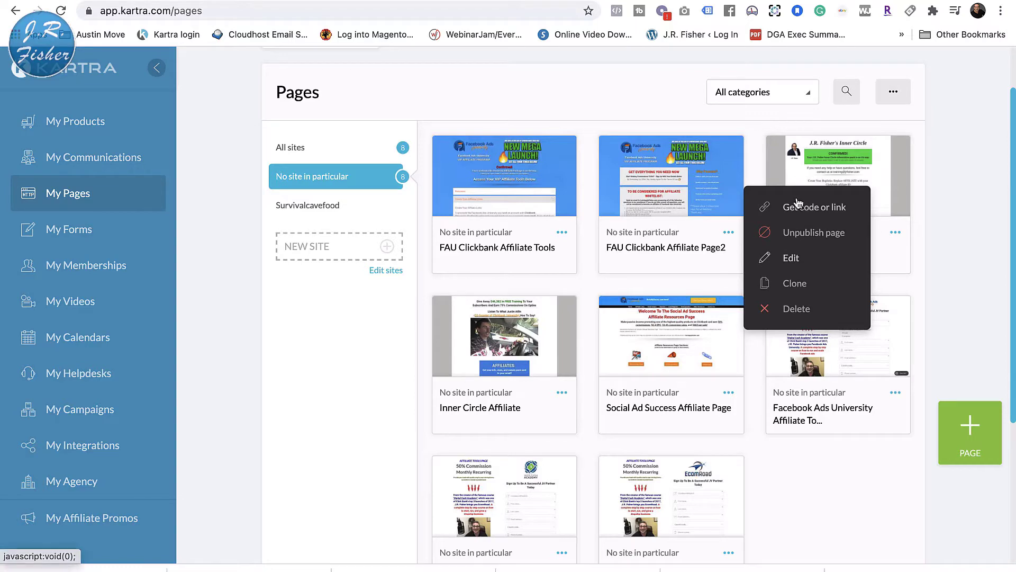
Step: Load FAU Clickbank Affiliate Page2 into the page builder via its Edit option
click(790, 257)
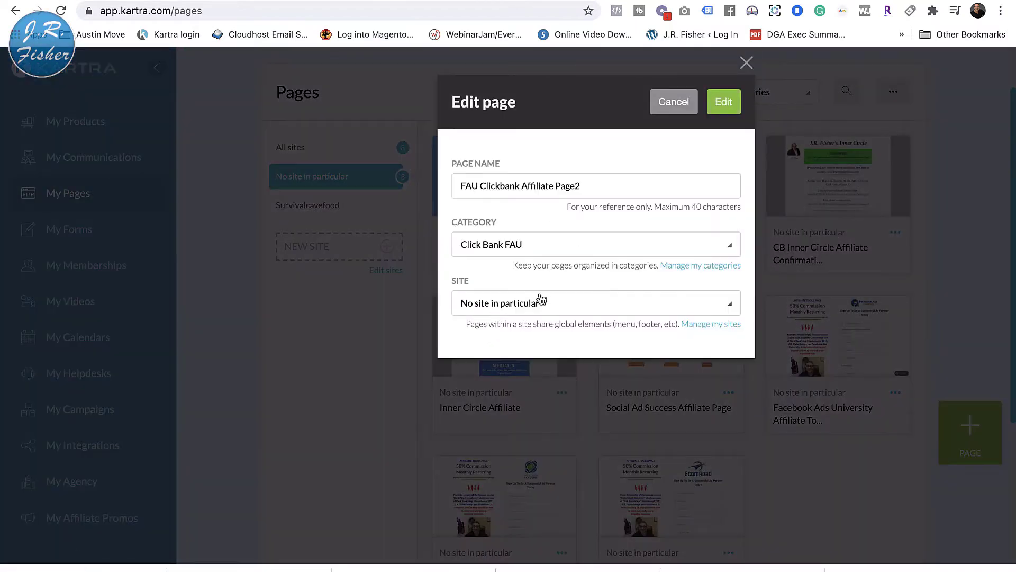
click(724, 105)
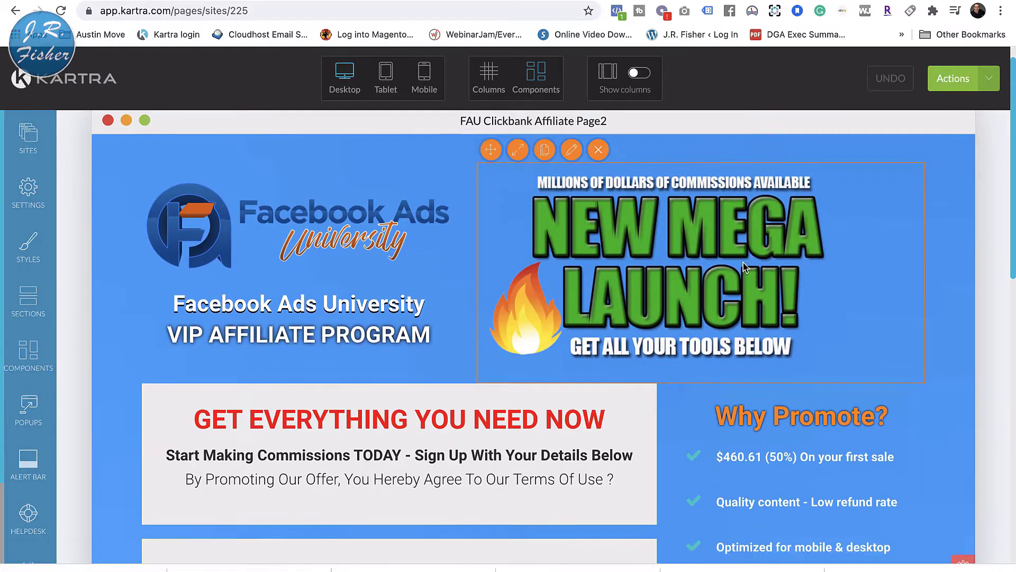
Step: Publish FAU Clickbank Affiliate Page2 live from the Actions menu
scroll(743, 267, down, 3)
scroll(744, 268, up, 3)
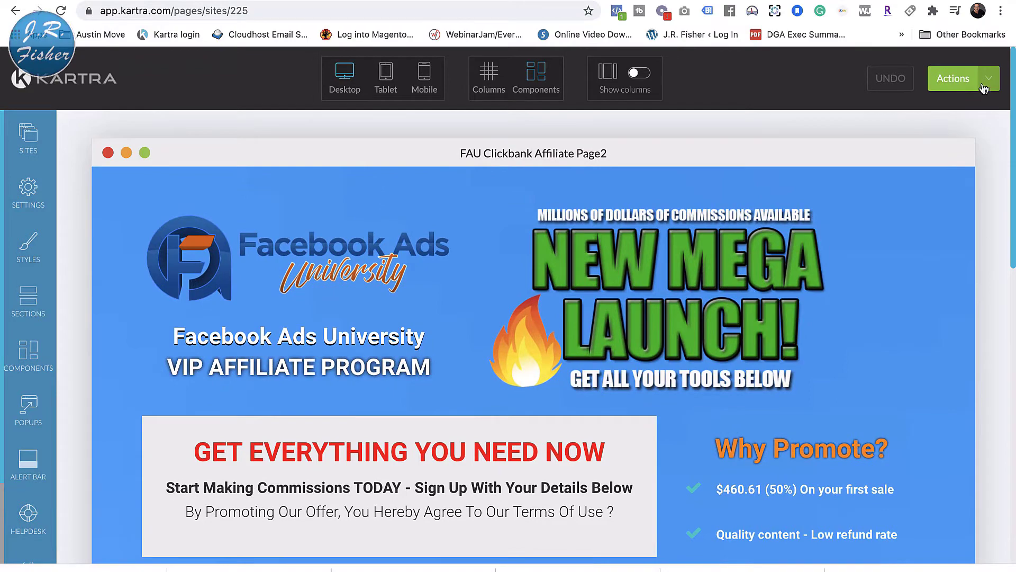
click(987, 79)
click(896, 200)
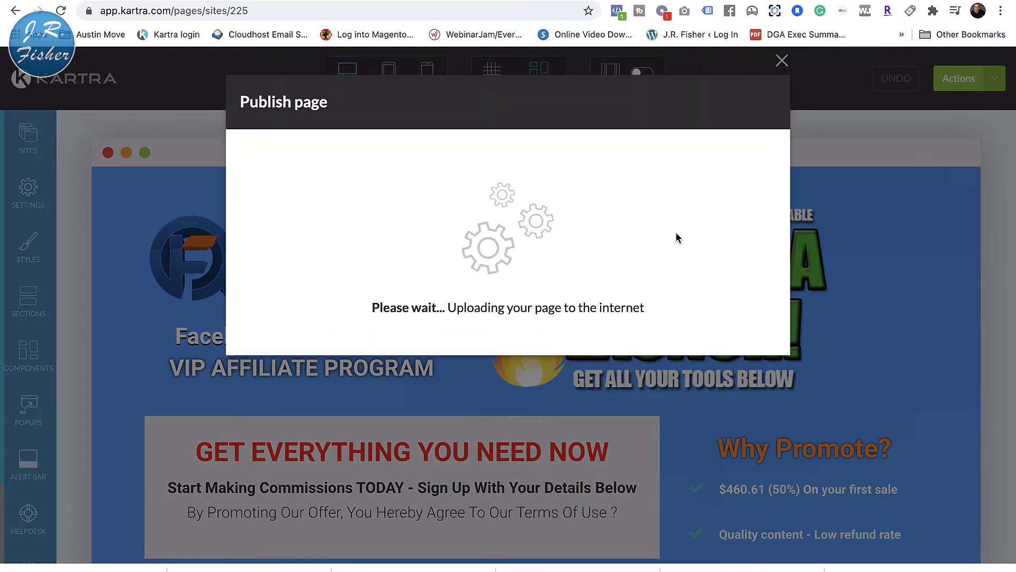
Step: Get the page link and go to socialadsuccess.com/affiliates in the browser
click(448, 239)
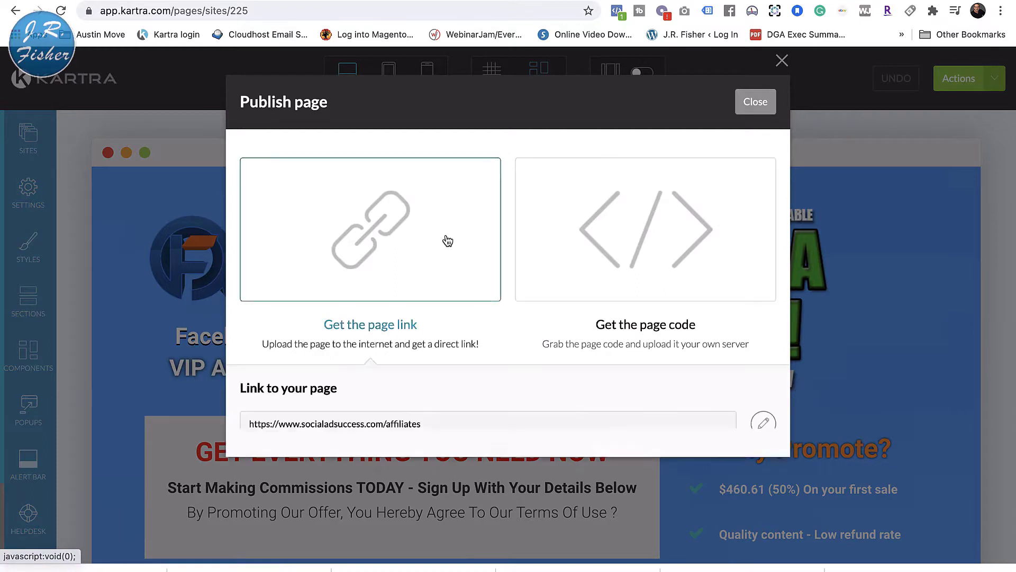
click(379, 424)
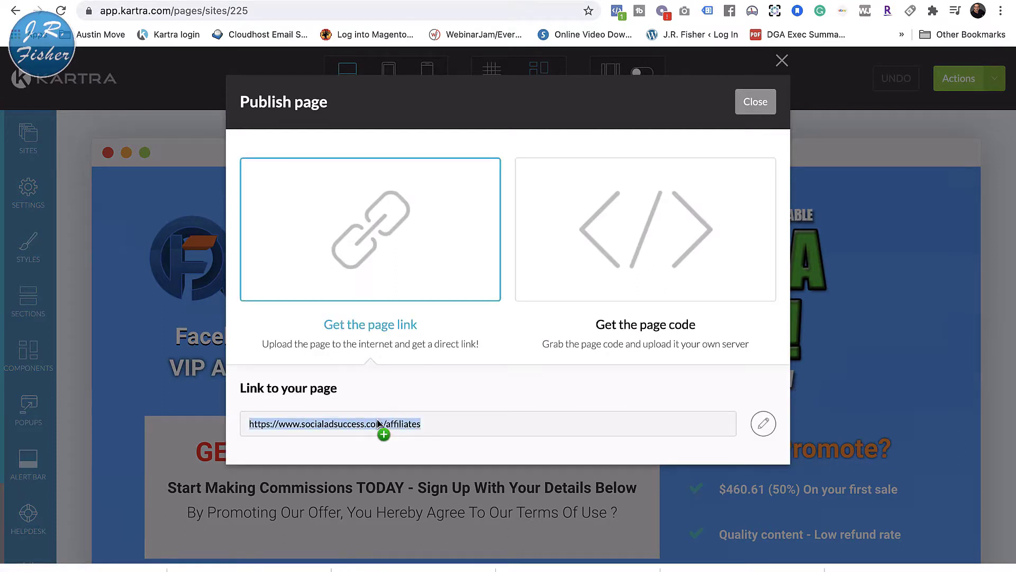
right_click(379, 423)
click(398, 460)
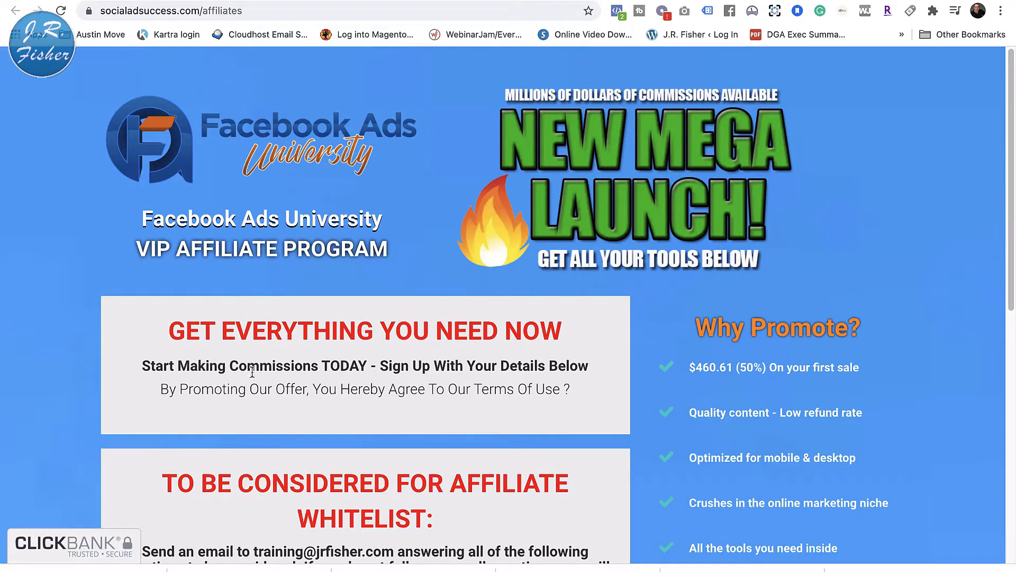
Step: Read through the live affiliates page and six whitelist questions, then Continue to the tools
scroll(434, 371, down, 3)
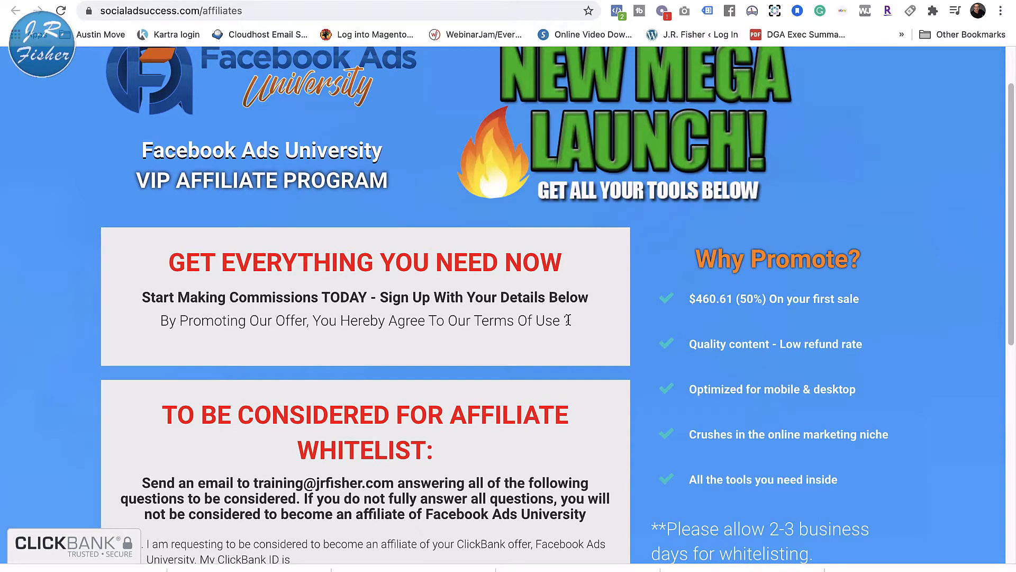
scroll(891, 258, down, 5)
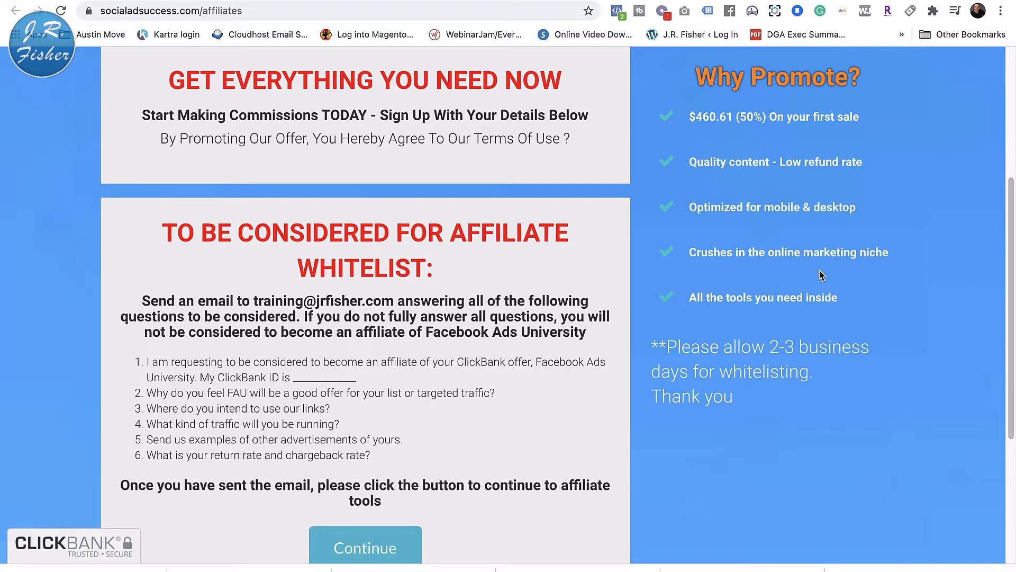
scroll(821, 274, down, 1)
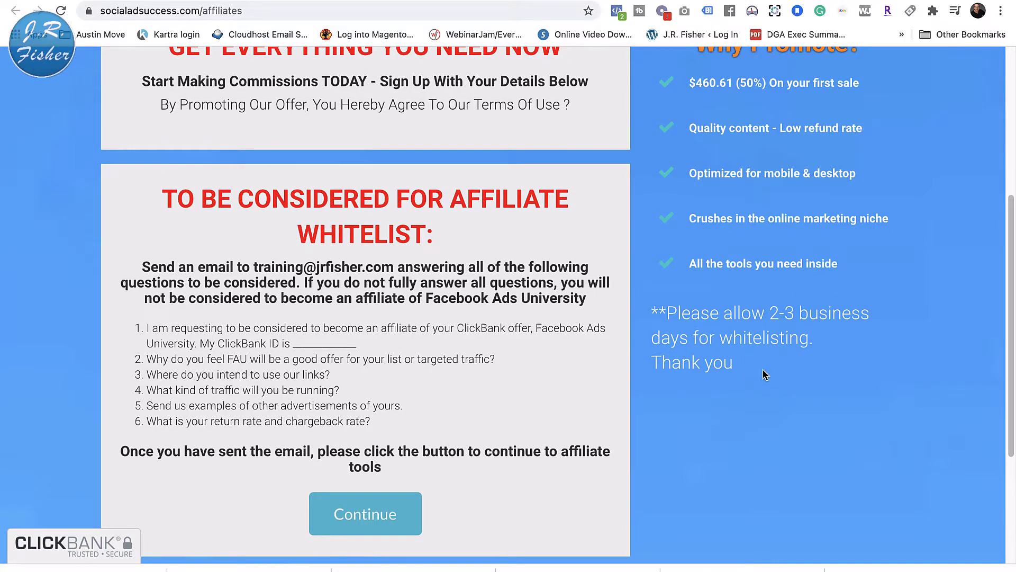
scroll(539, 358, down, 5)
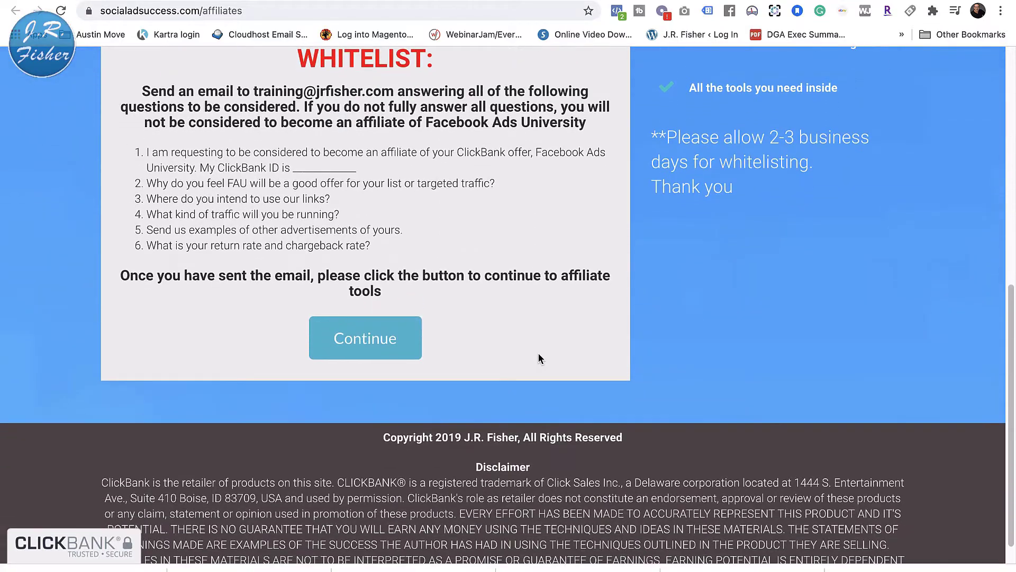
key(Home)
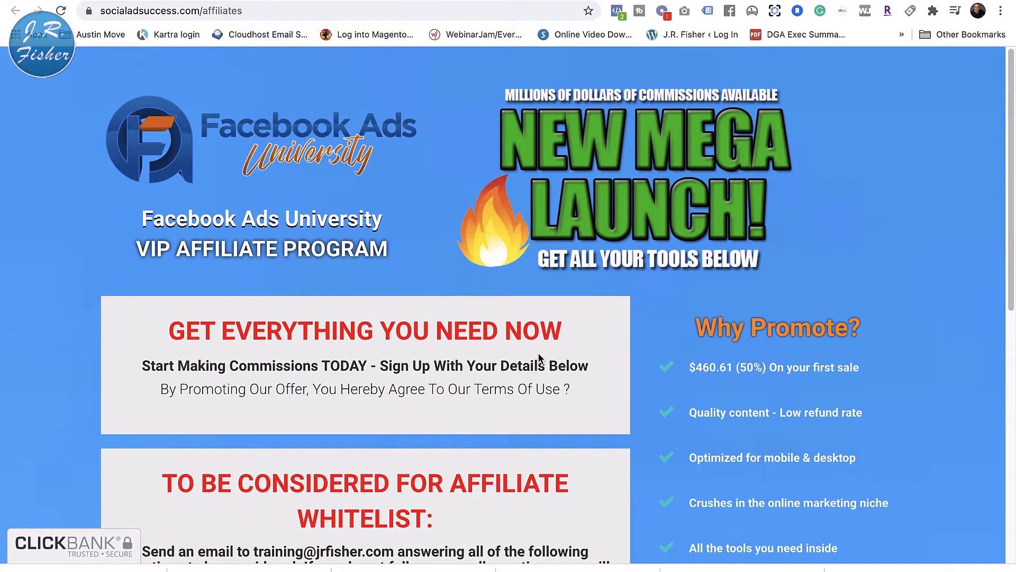
scroll(539, 358, down, 6)
scroll(535, 358, down, 1)
scroll(331, 371, up, 5)
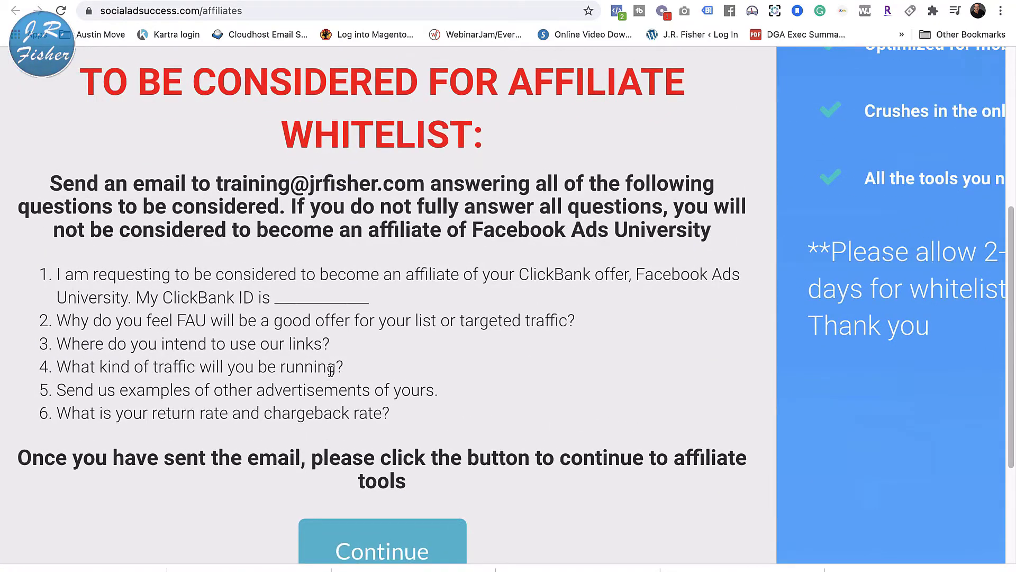
scroll(331, 372, left, 3)
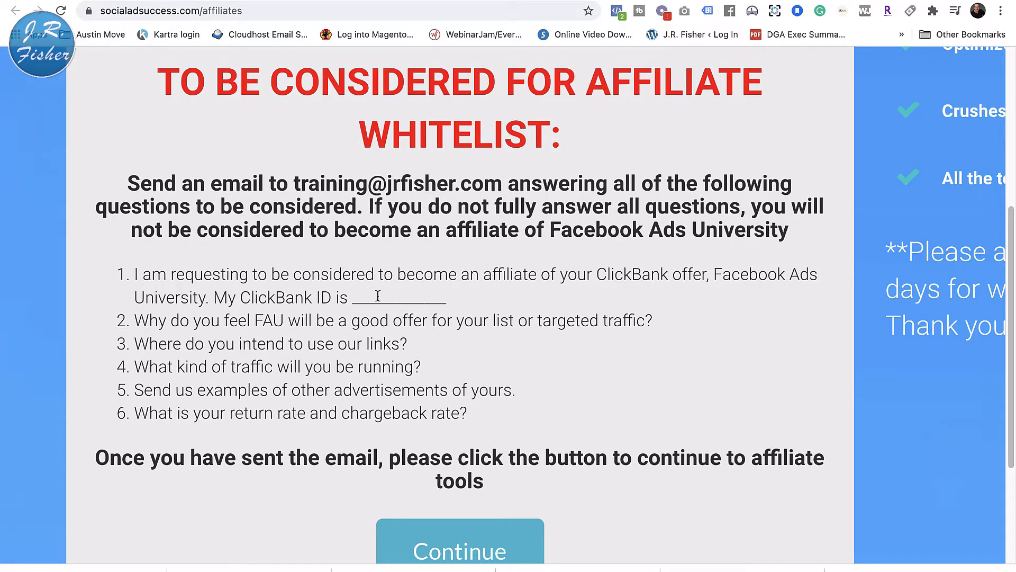
scroll(378, 296, down, 3)
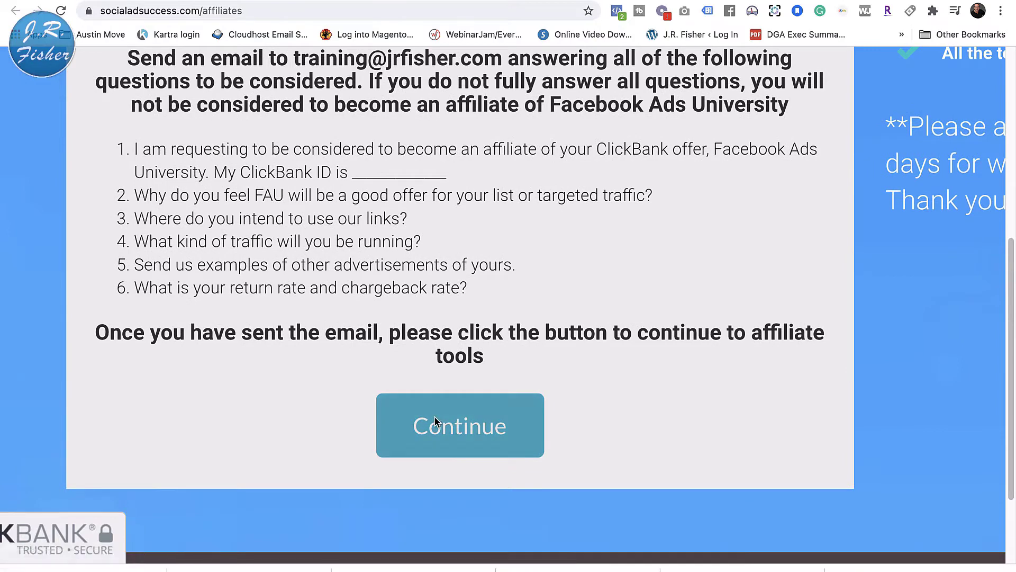
click(436, 421)
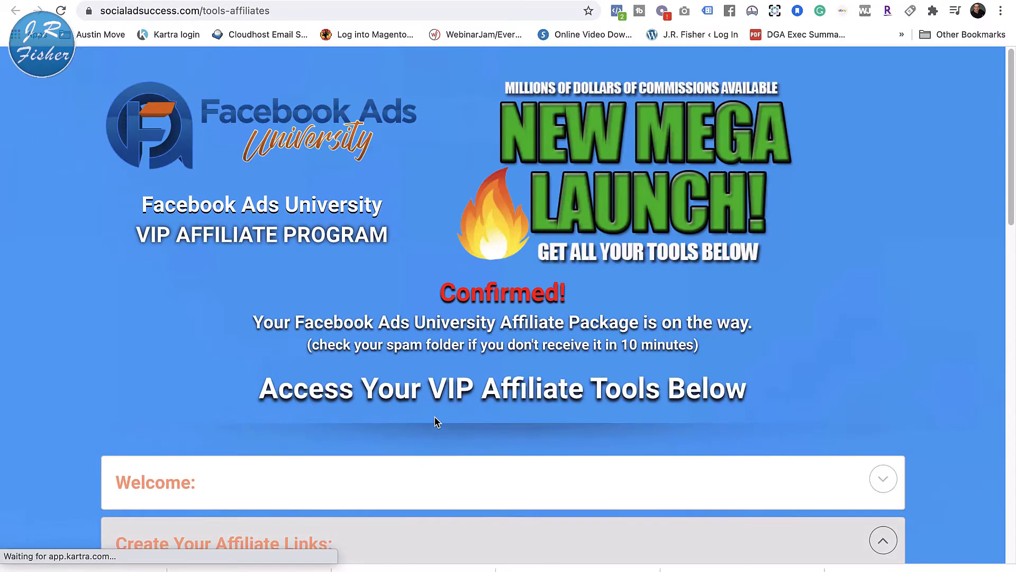
Step: Expand and collapse the Email Swipes, Web Banners and Product Images sections
scroll(436, 422, down, 2)
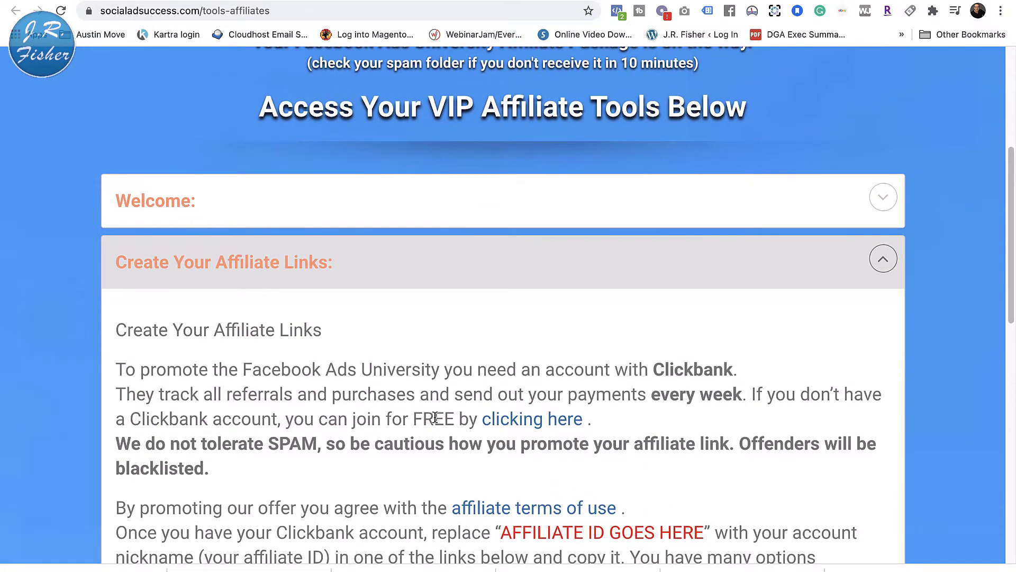
scroll(435, 418, down, 7)
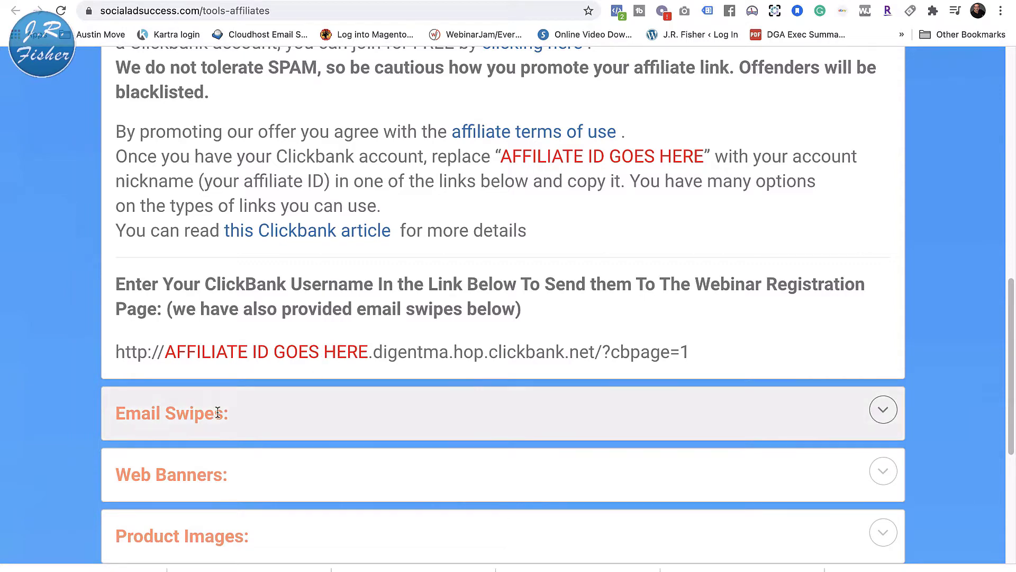
click(883, 411)
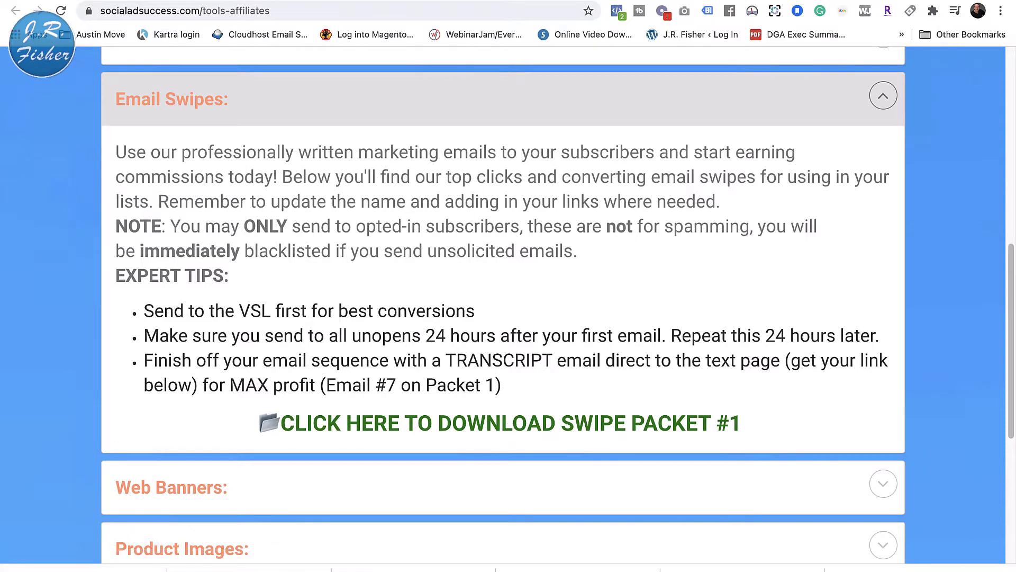
click(884, 96)
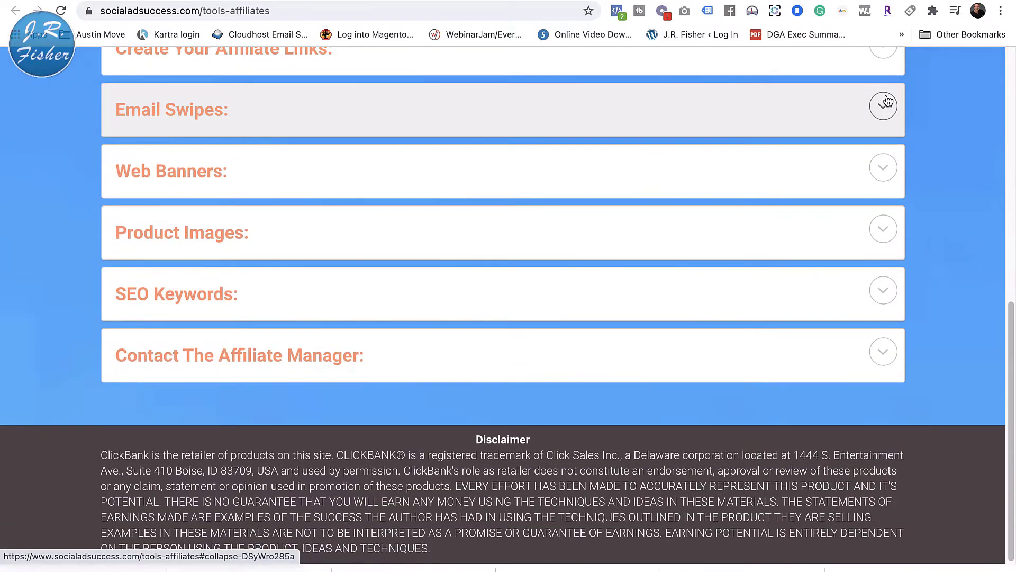
click(883, 170)
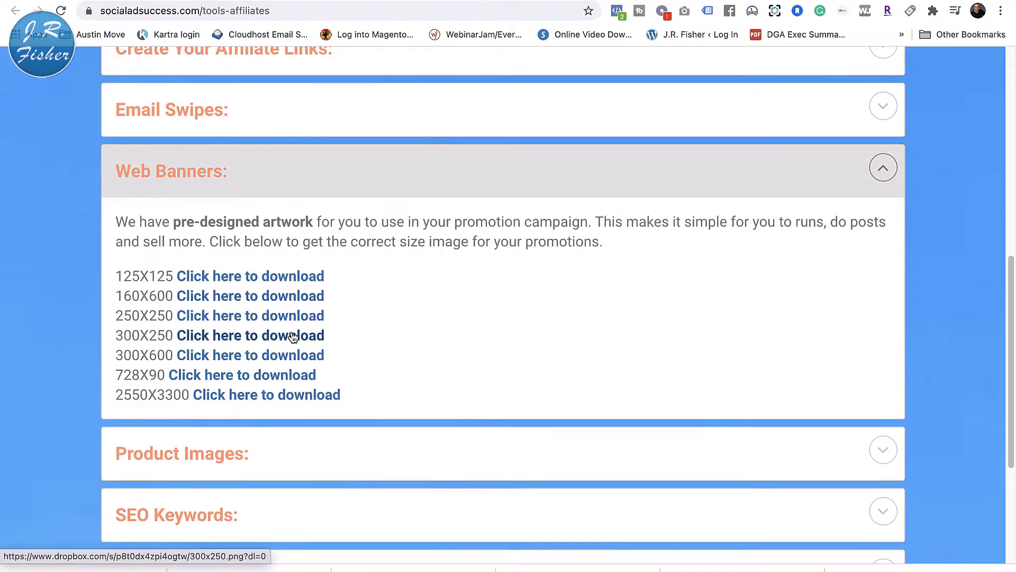
click(883, 168)
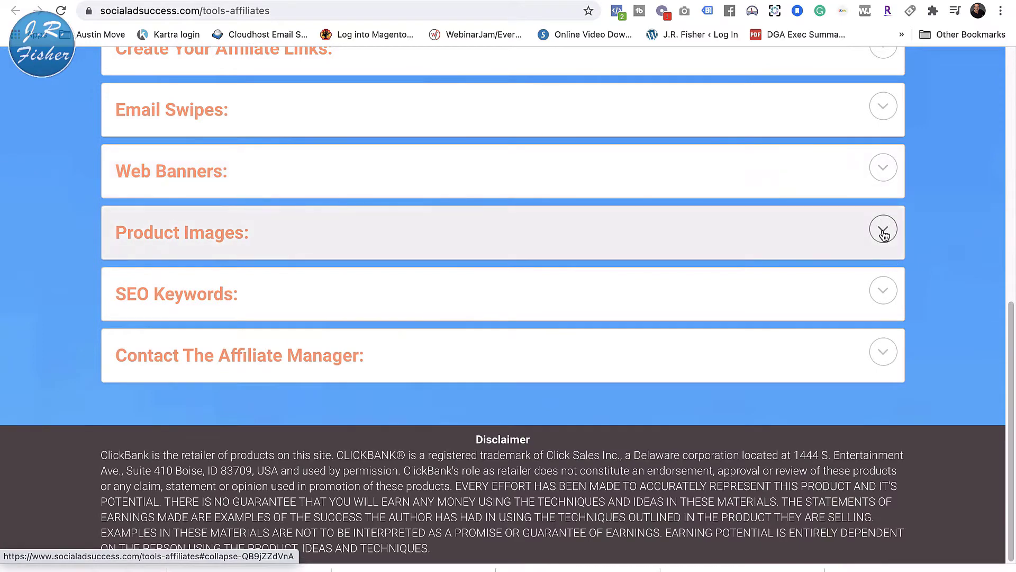
click(883, 231)
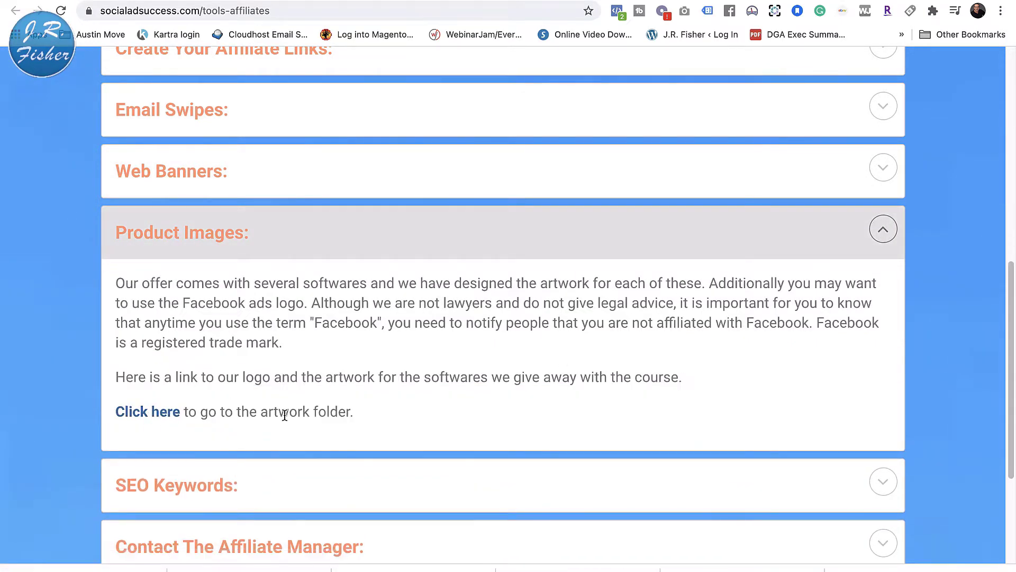
click(883, 229)
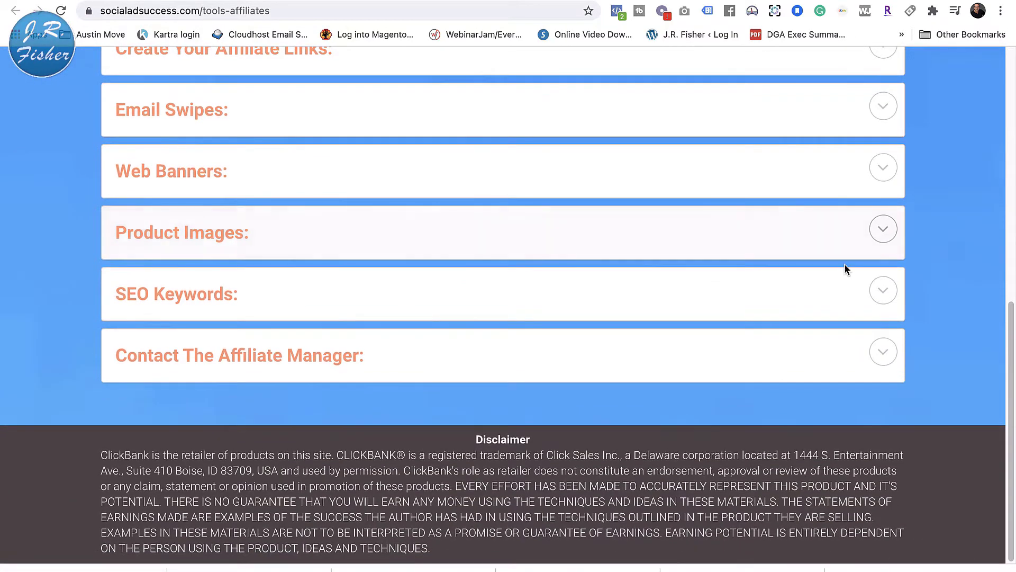
Step: Check the SEO Keywords and Contact The Affiliate Manager sections, then go back to the whitelist page
click(889, 292)
scroll(652, 322, down, 3)
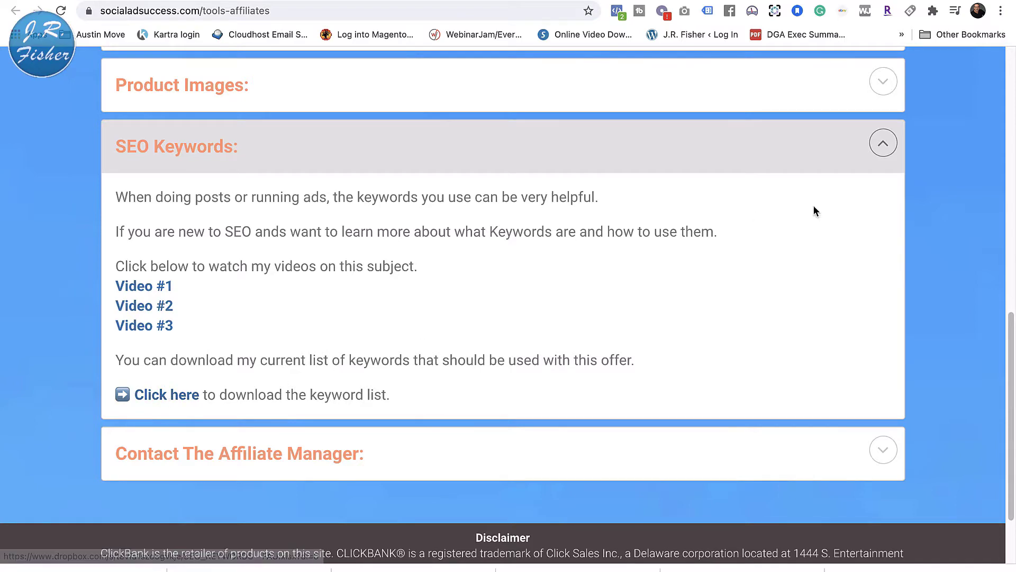
click(882, 144)
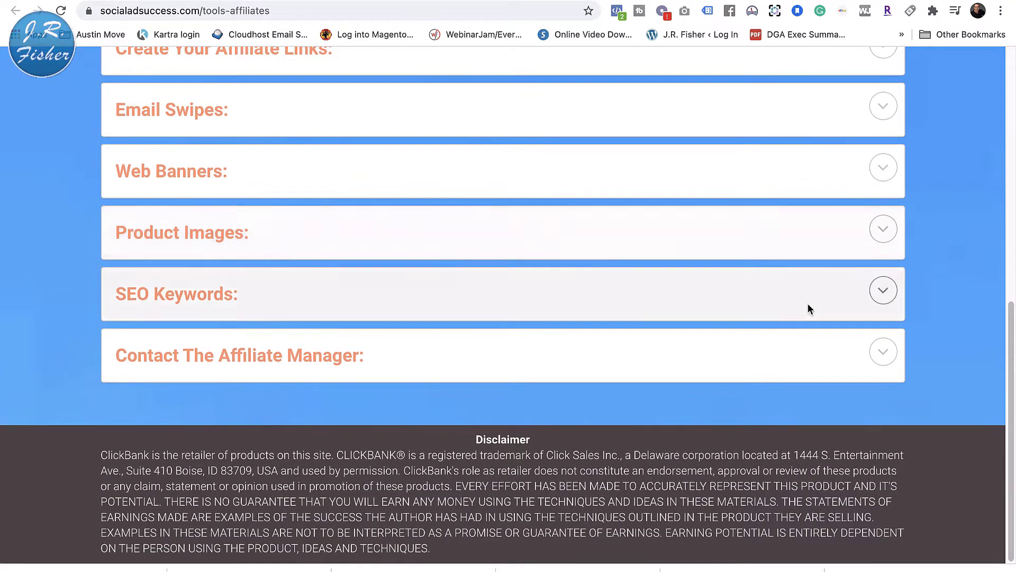
click(883, 352)
scroll(710, 314, down, 1)
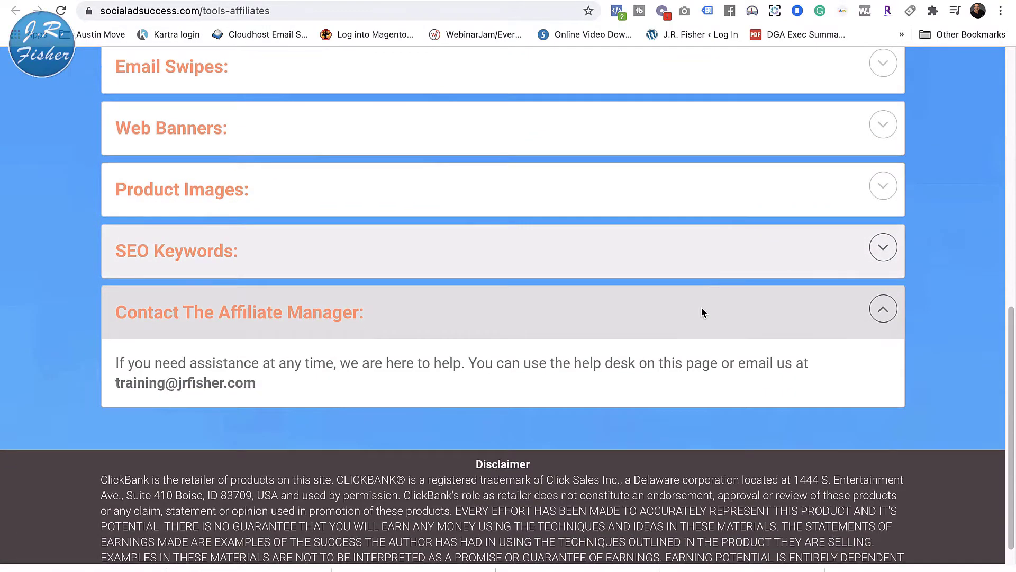
scroll(702, 308, down, 1)
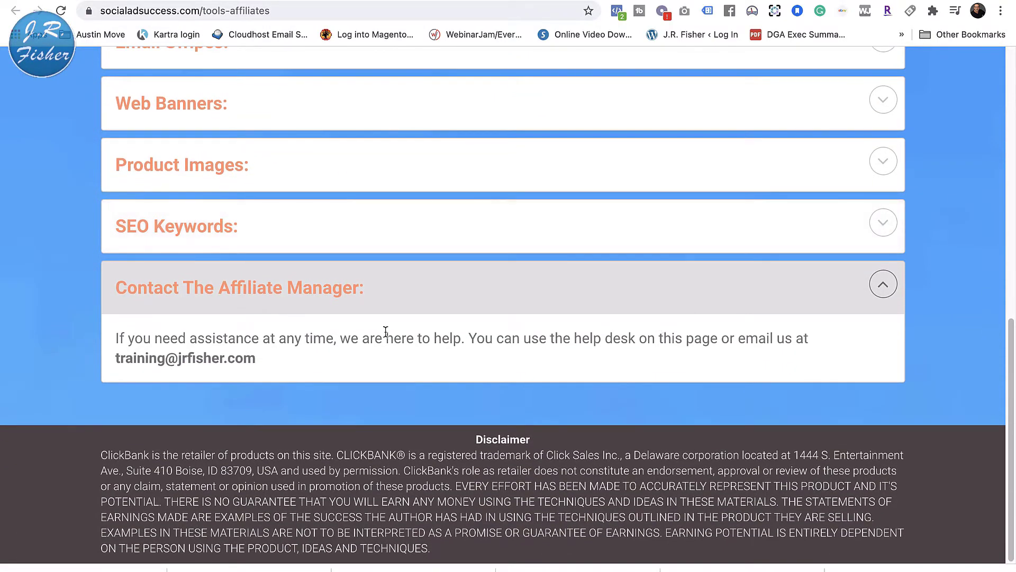
click(888, 288)
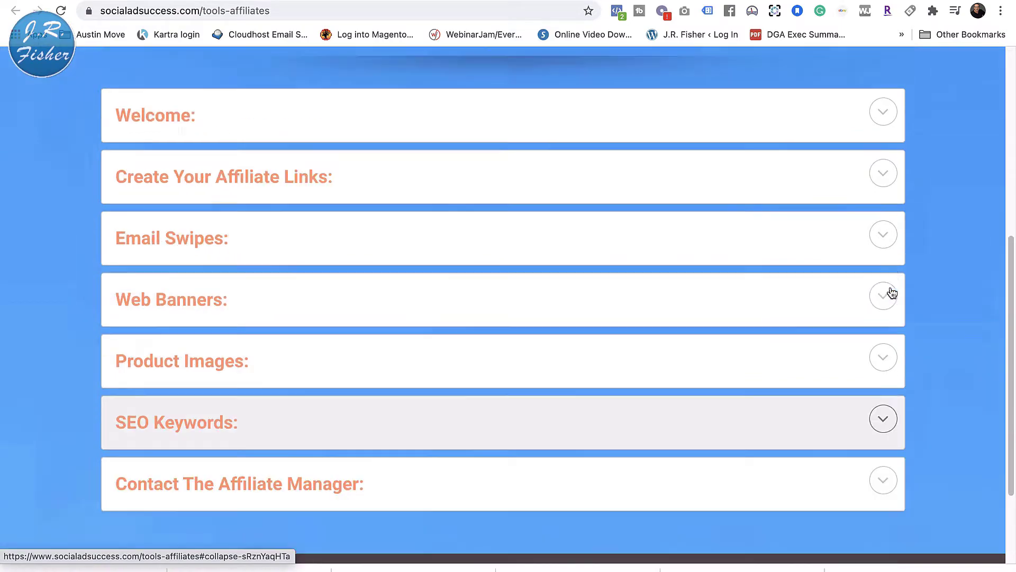
scroll(892, 293, up, 10)
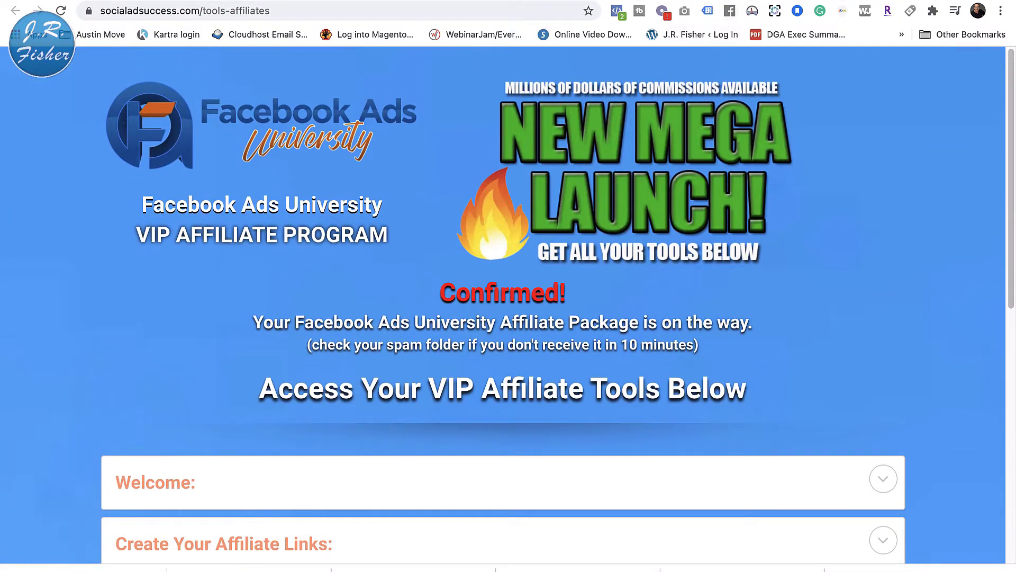
click(16, 10)
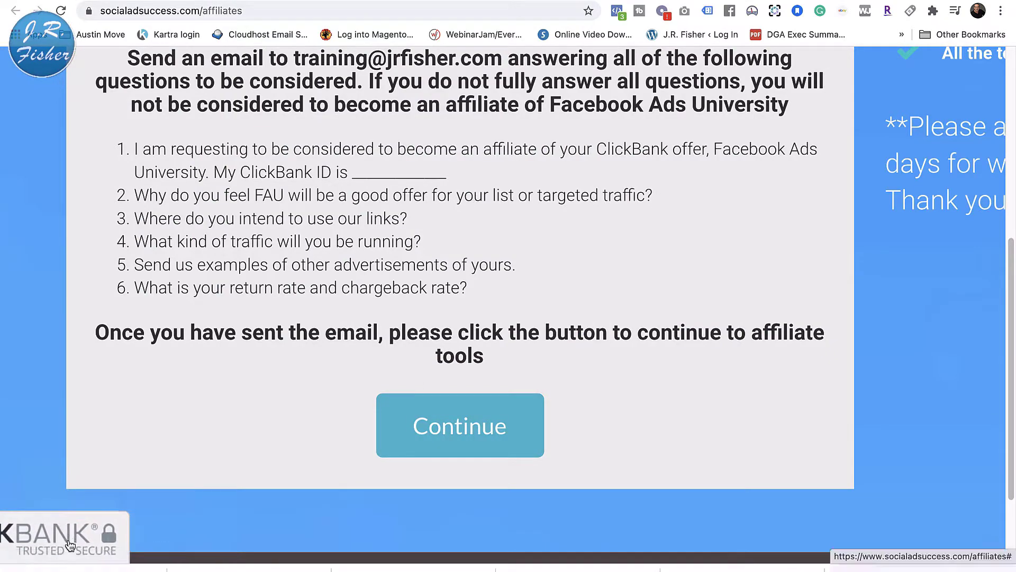
Step: Return to the Kartra editor and close the Publish page link window
scroll(293, 490, up, 6)
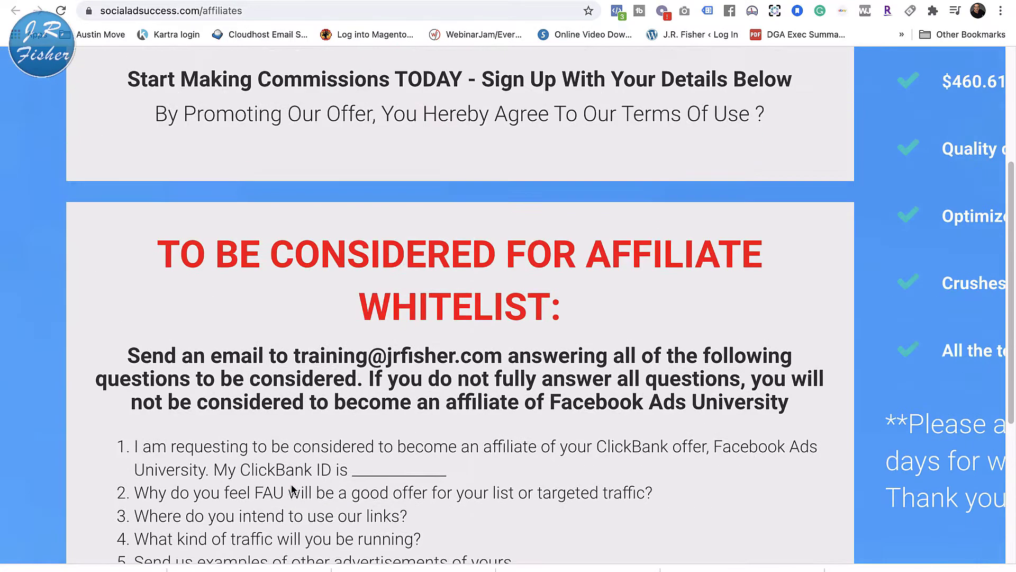
click(50, 2)
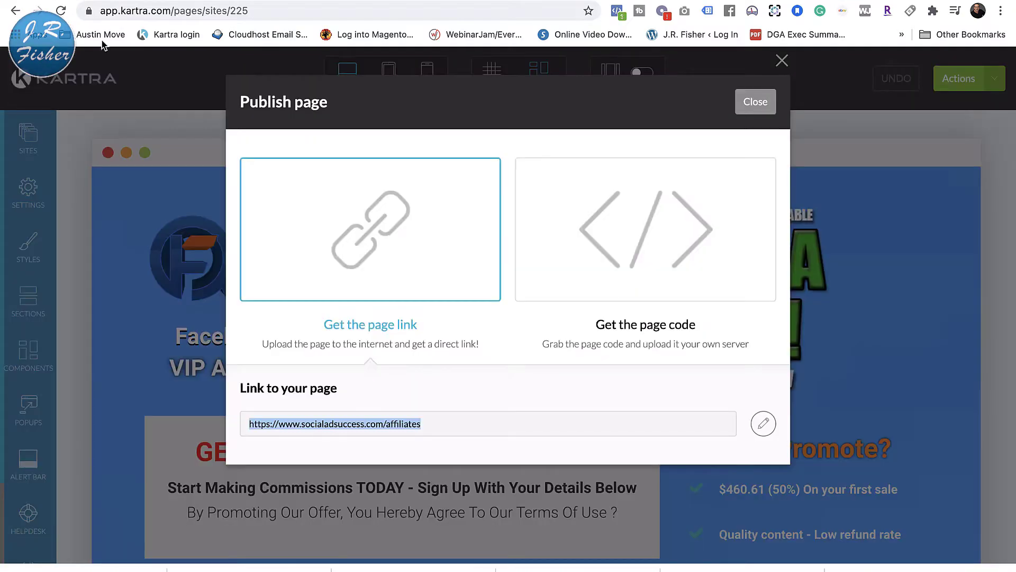
click(767, 101)
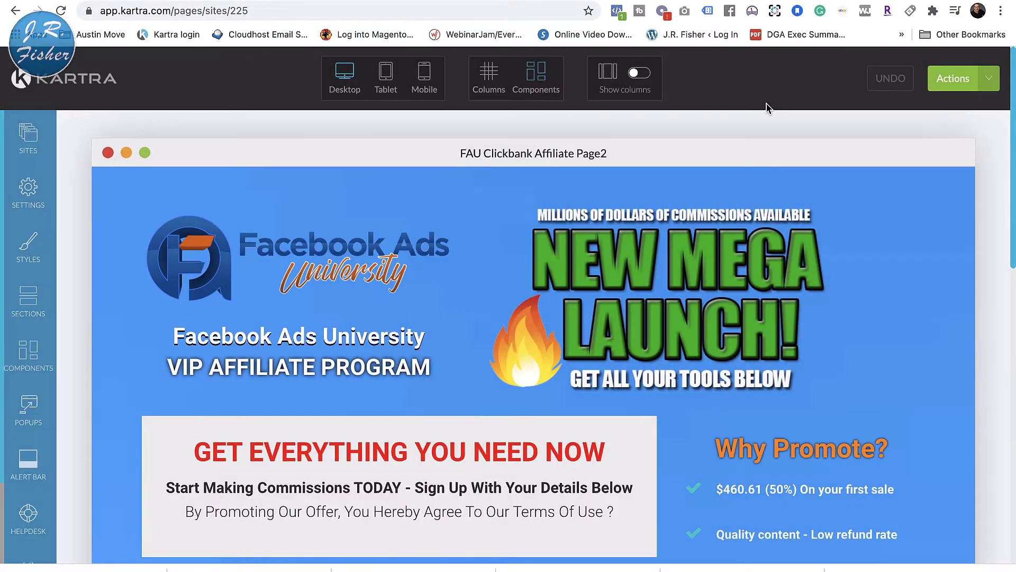
Step: Scroll FAU Clickbank Affiliate Page2 down to the footer and back, then return to all pages
scroll(670, 355, down, 8)
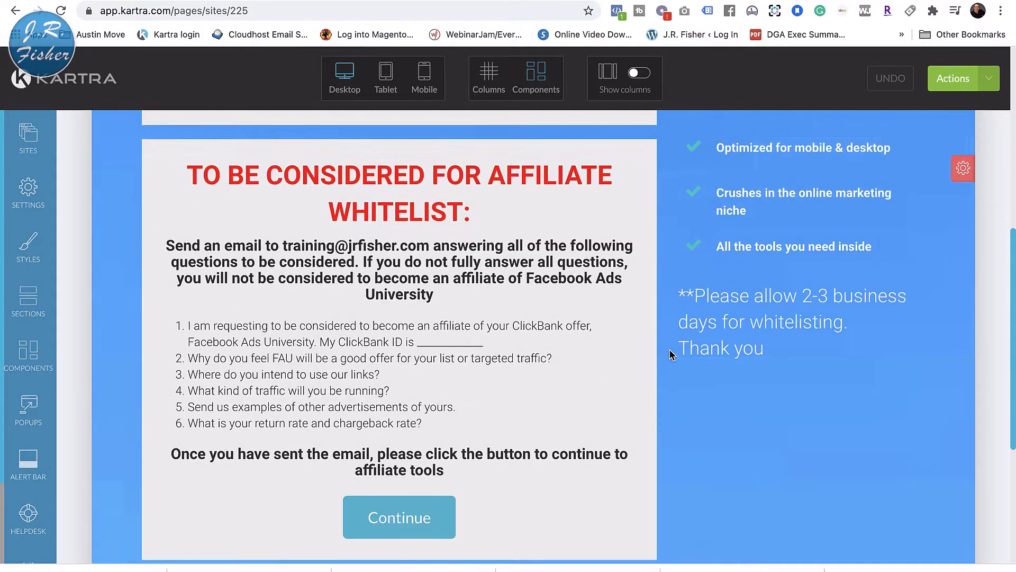
scroll(670, 355, down, 5)
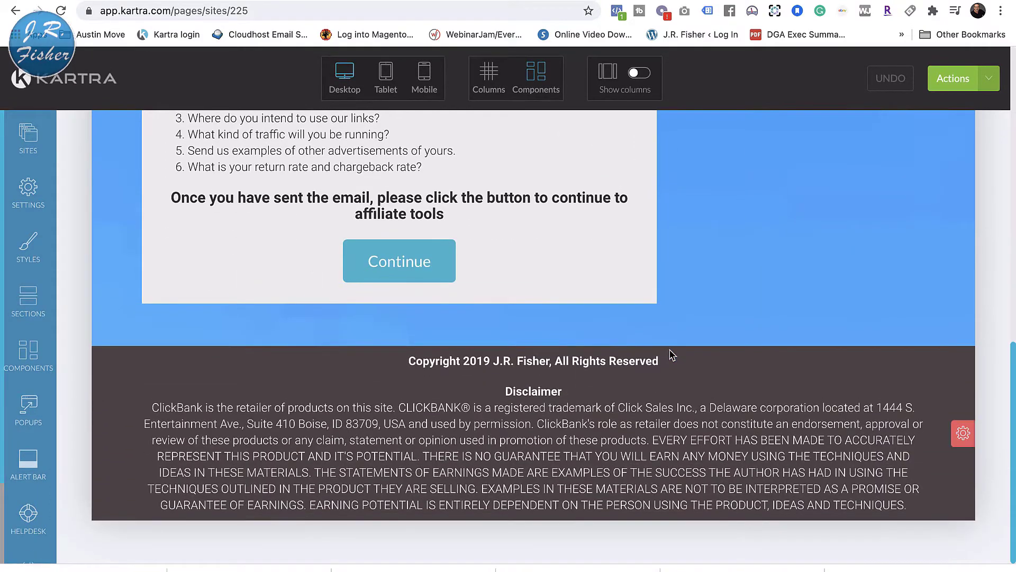
mouse_move(251, 474)
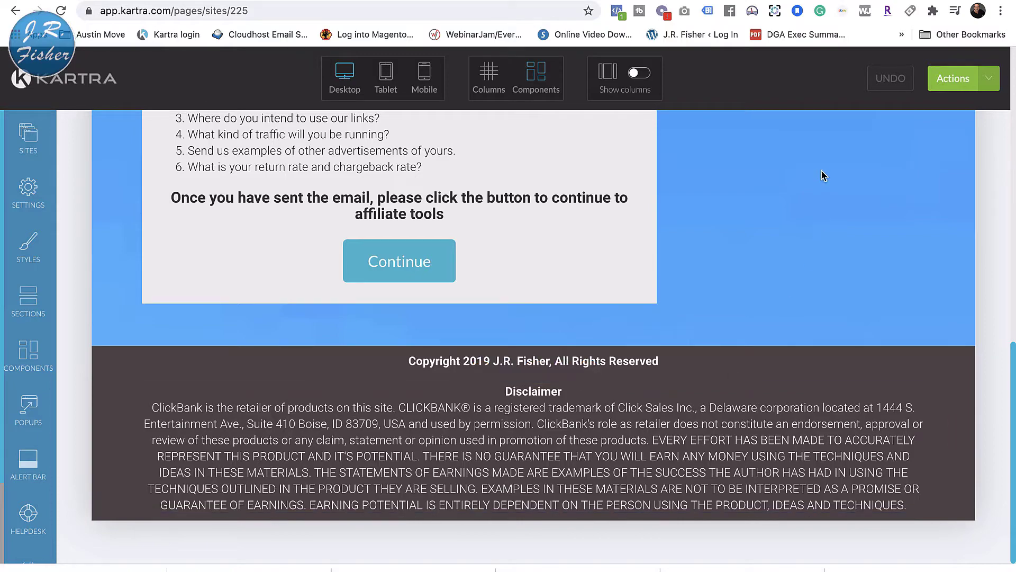
scroll(822, 175, up, 15)
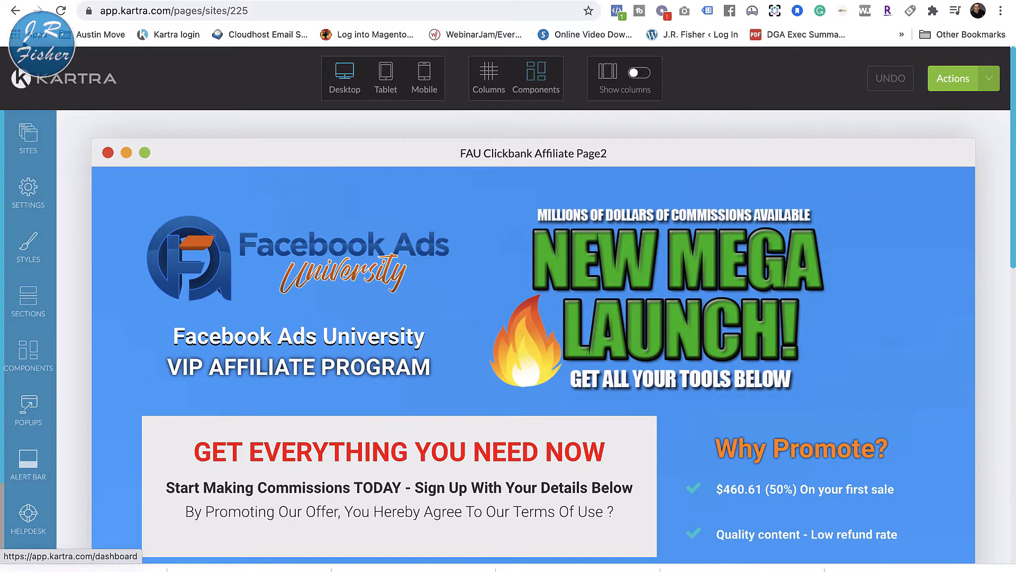
click(14, 12)
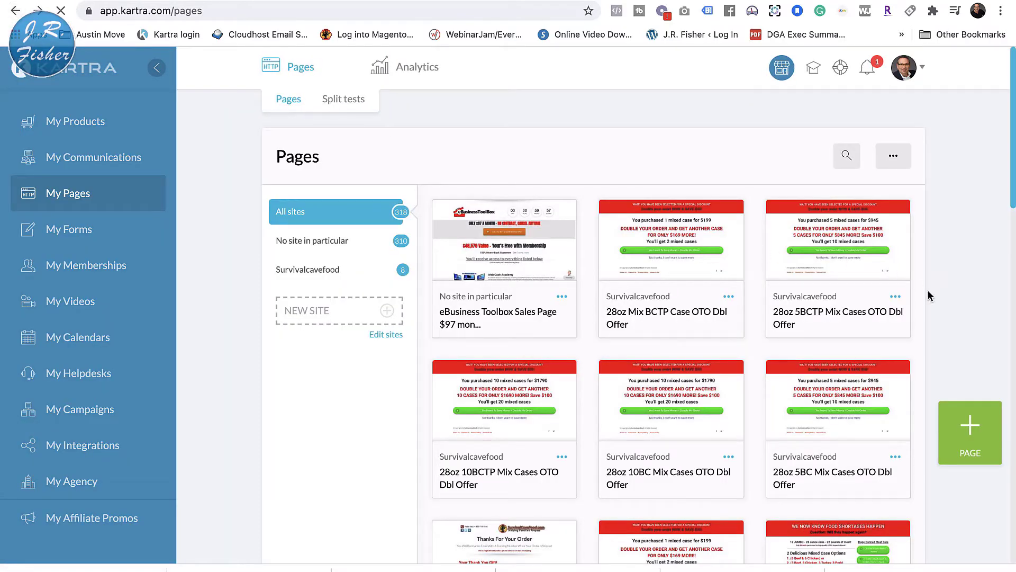
Step: Search the pages for 'affiliate' and open FAU Clickbank Affiliate Tools in the editor
click(846, 158)
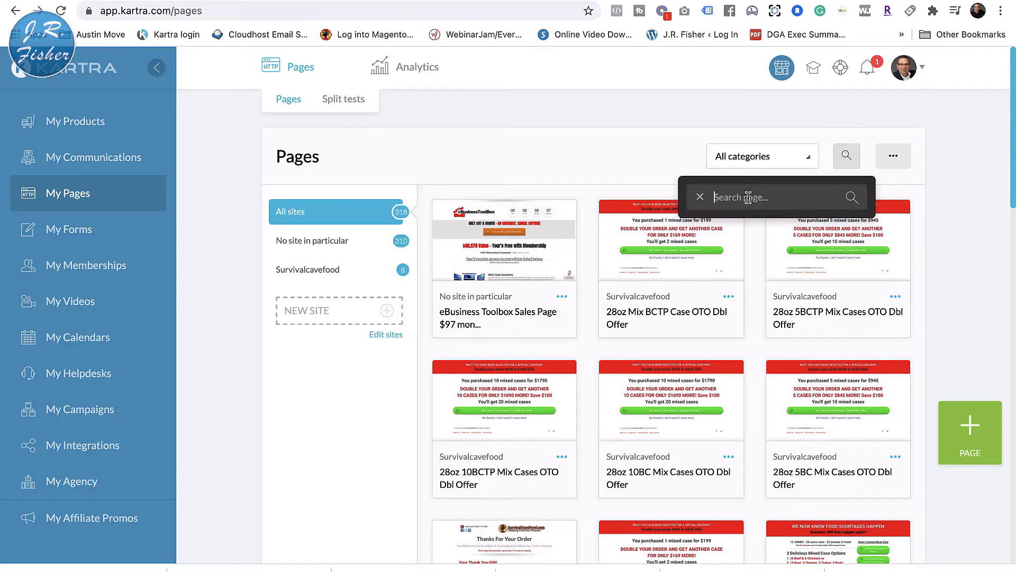
text(affiliate)
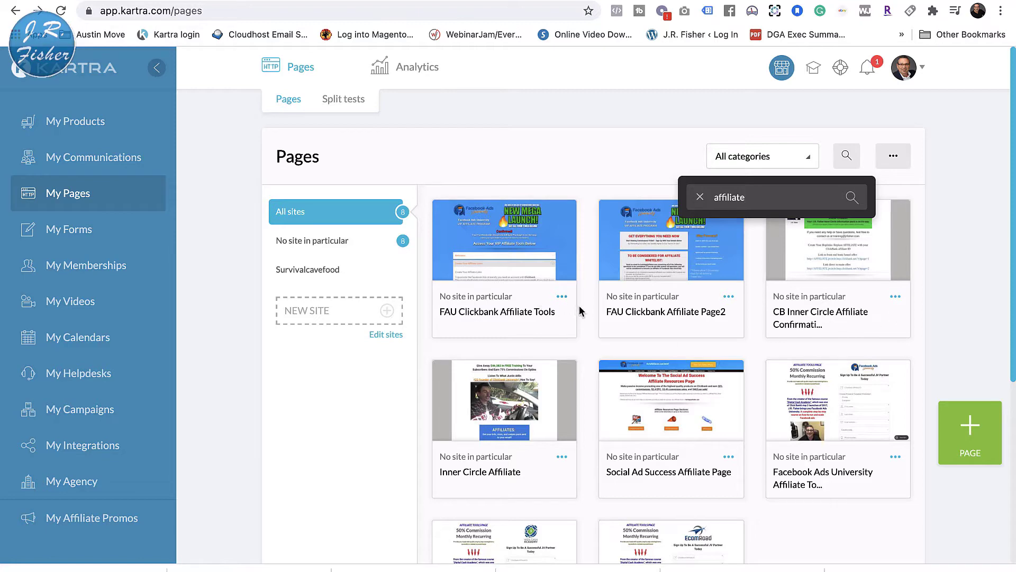
click(562, 296)
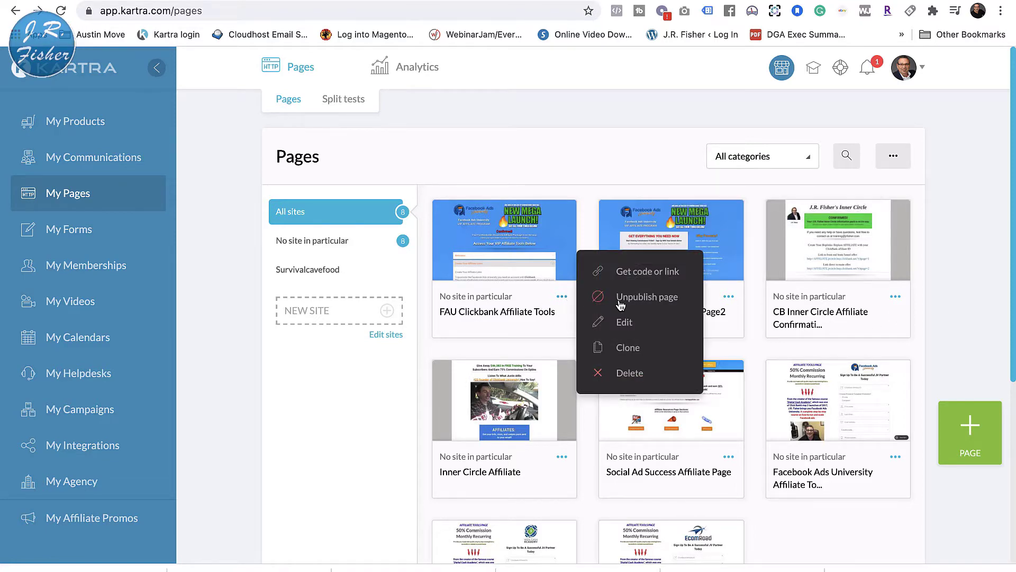
click(621, 324)
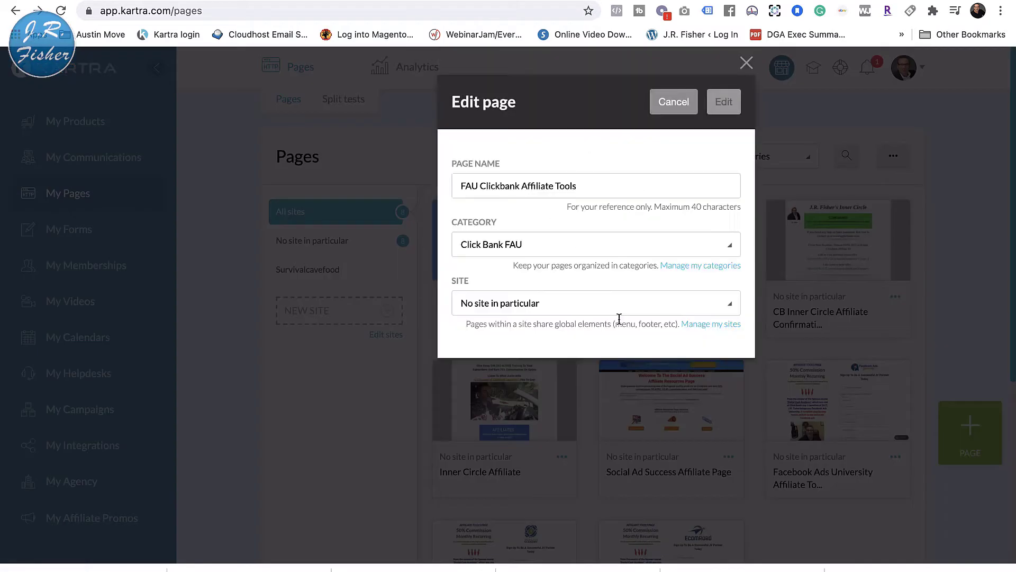
click(725, 100)
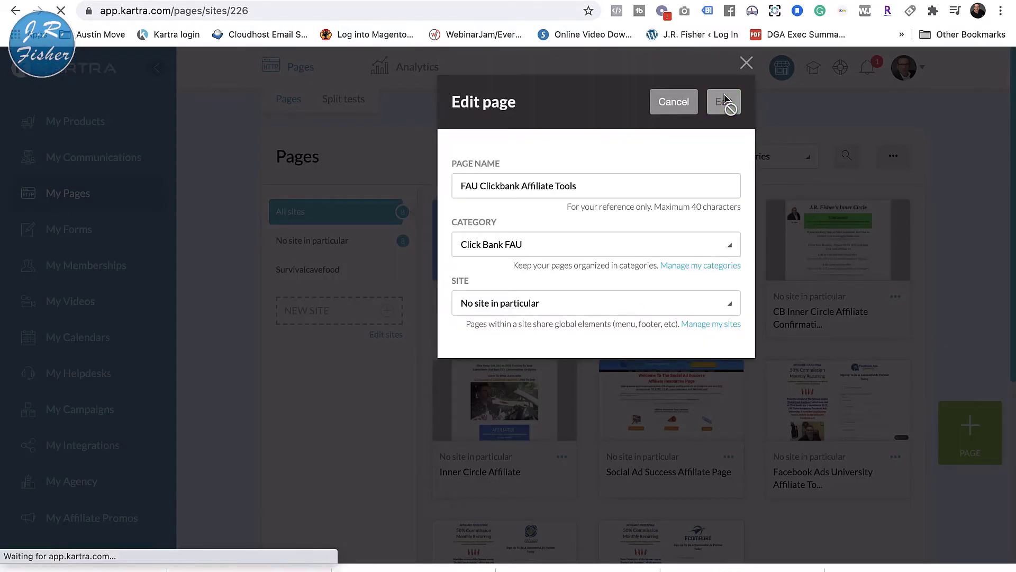
Step: Scroll through the Affiliate Tools page's VIP affiliate link sections and back up
scroll(919, 386, down, 5)
scroll(919, 389, down, 5)
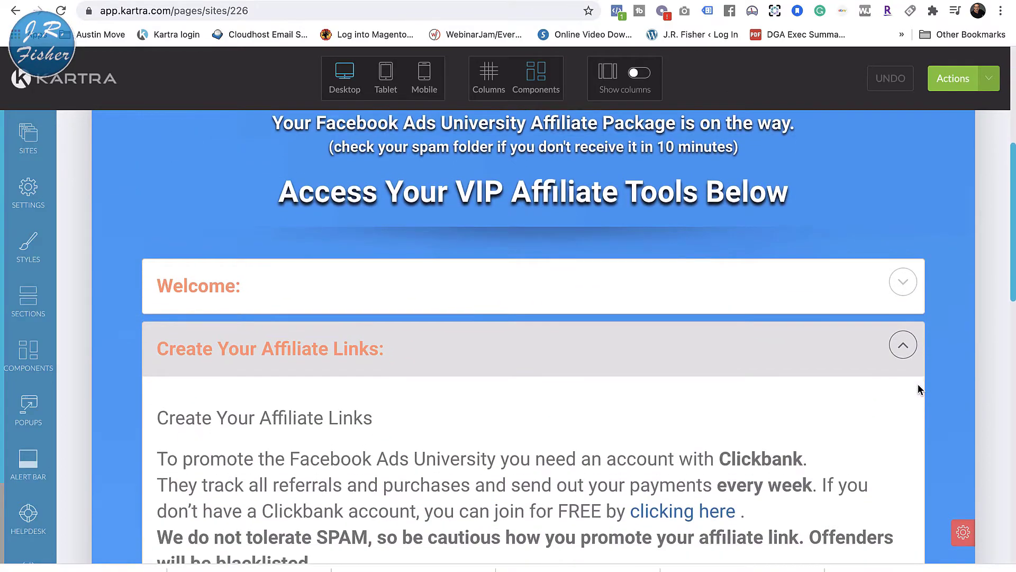
scroll(919, 390, down, 5)
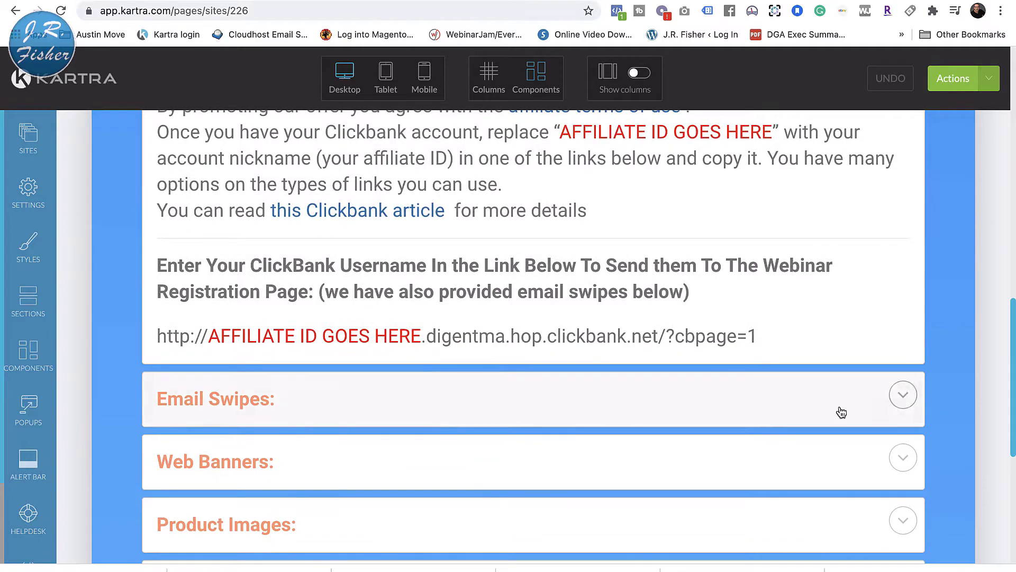
scroll(422, 420, up, 2)
scroll(422, 415, up, 10)
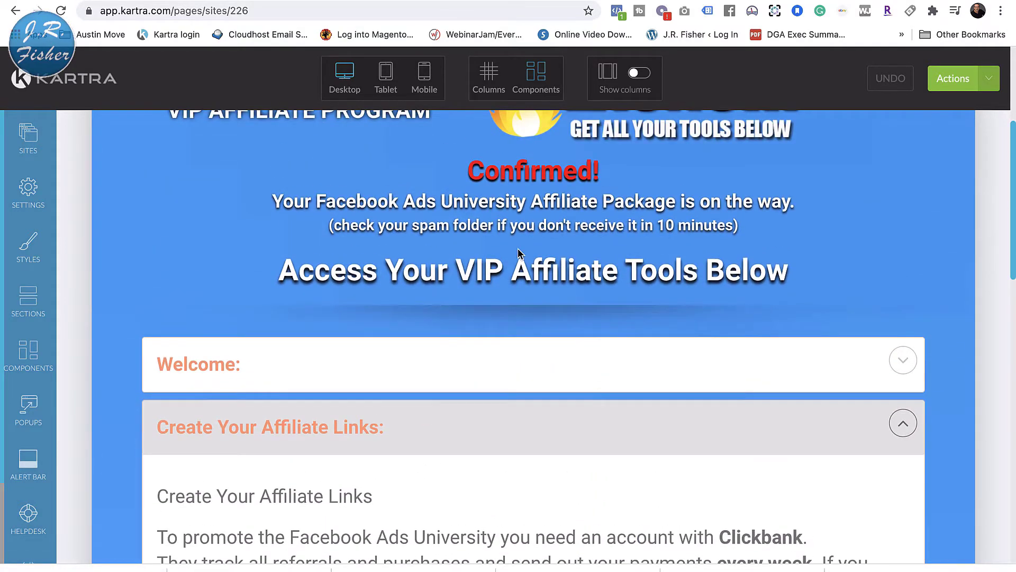
scroll(421, 415, up, 3)
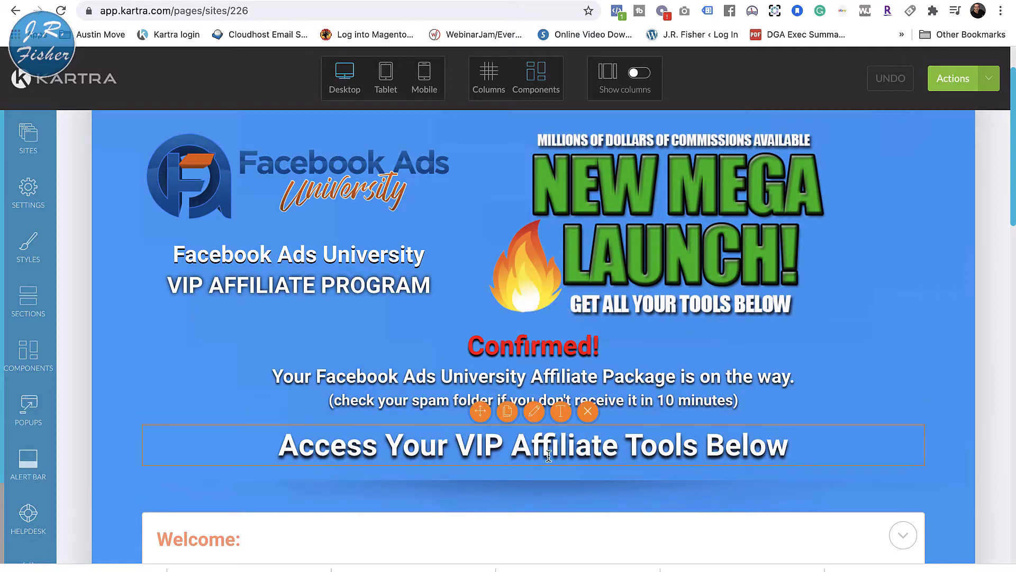
Step: Refilter My Pages by 'affiliate' and choose Edit on the Facebook Ads University page
click(14, 11)
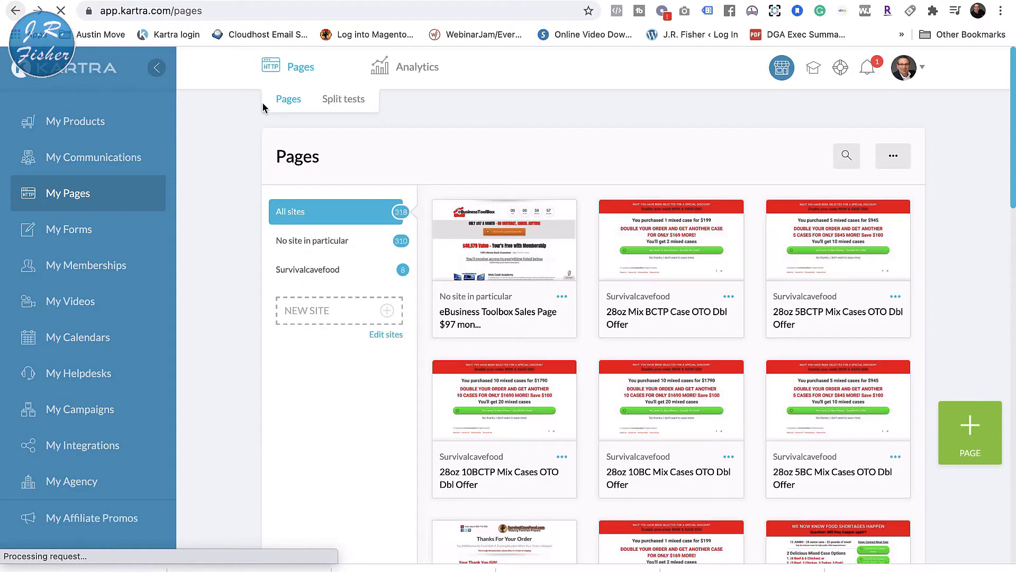
click(848, 155)
text(affiliate)
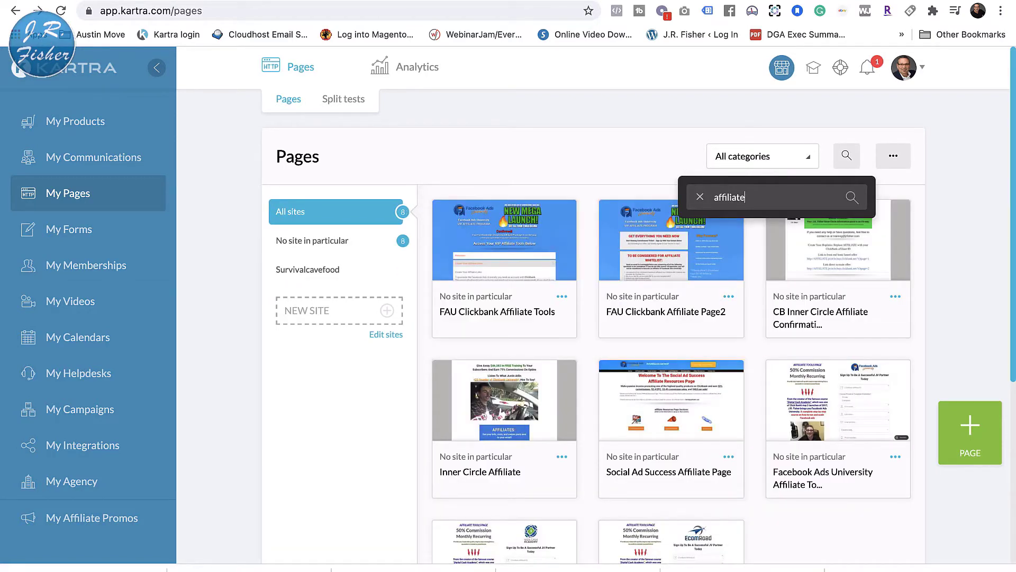
scroll(951, 333, down, 3)
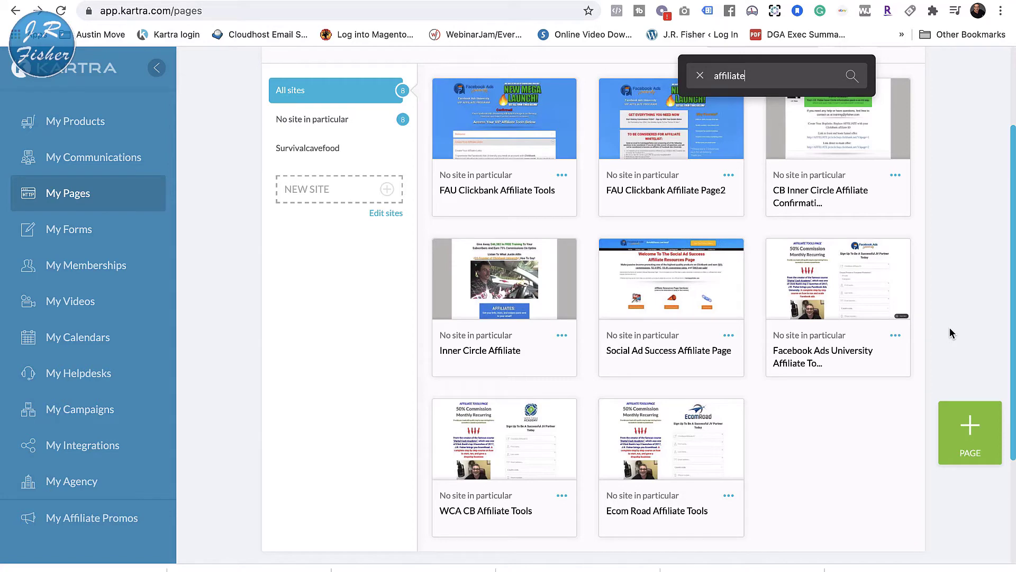
click(897, 338)
click(933, 358)
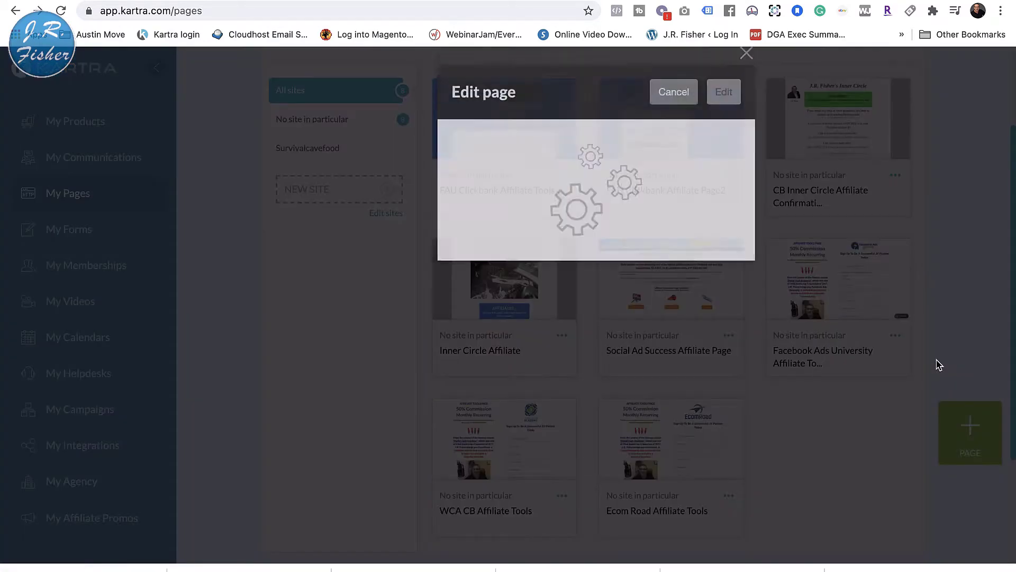
click(731, 104)
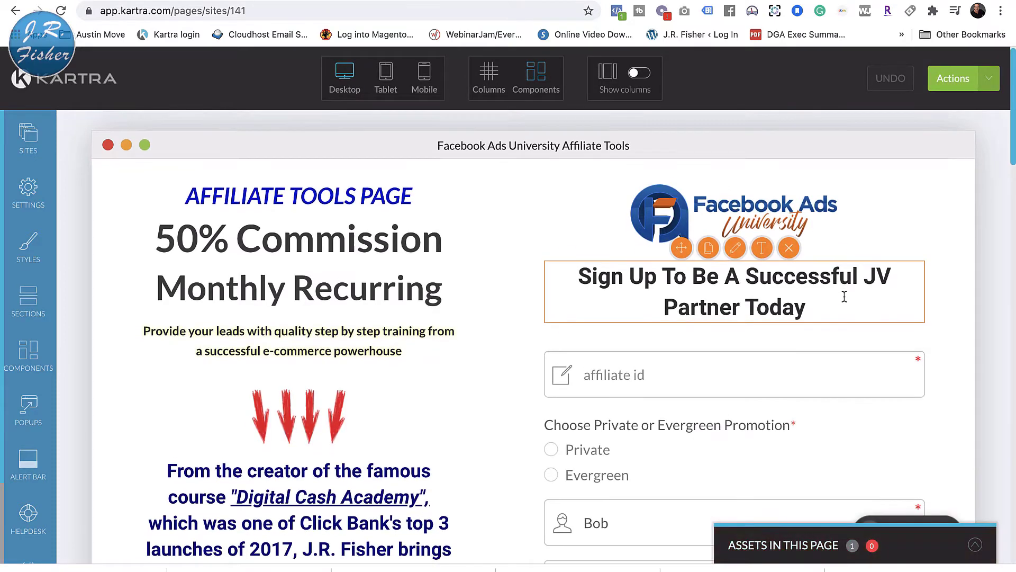
scroll(843, 295, down, 3)
scroll(844, 300, down, 6)
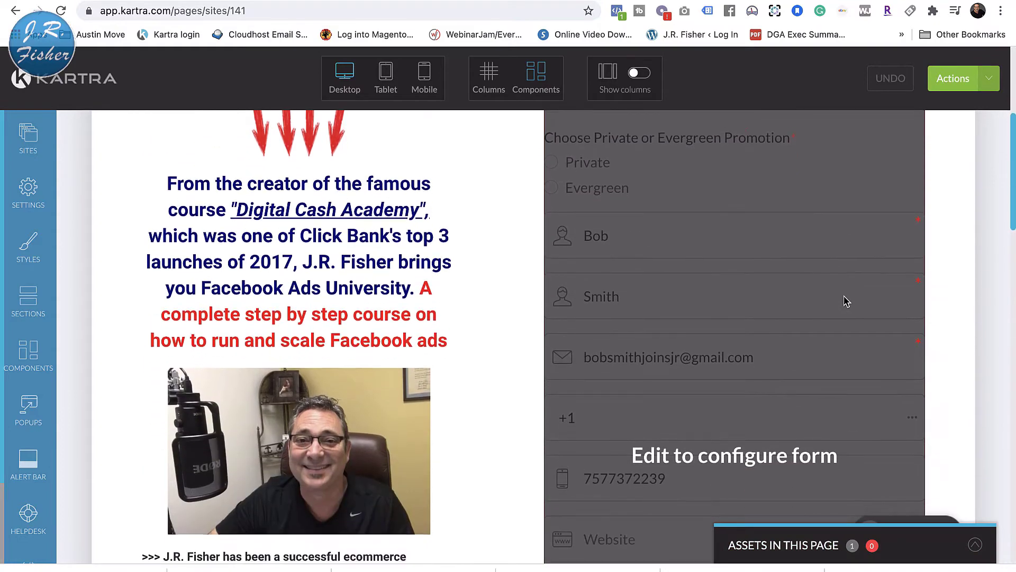
scroll(845, 297, down, 8)
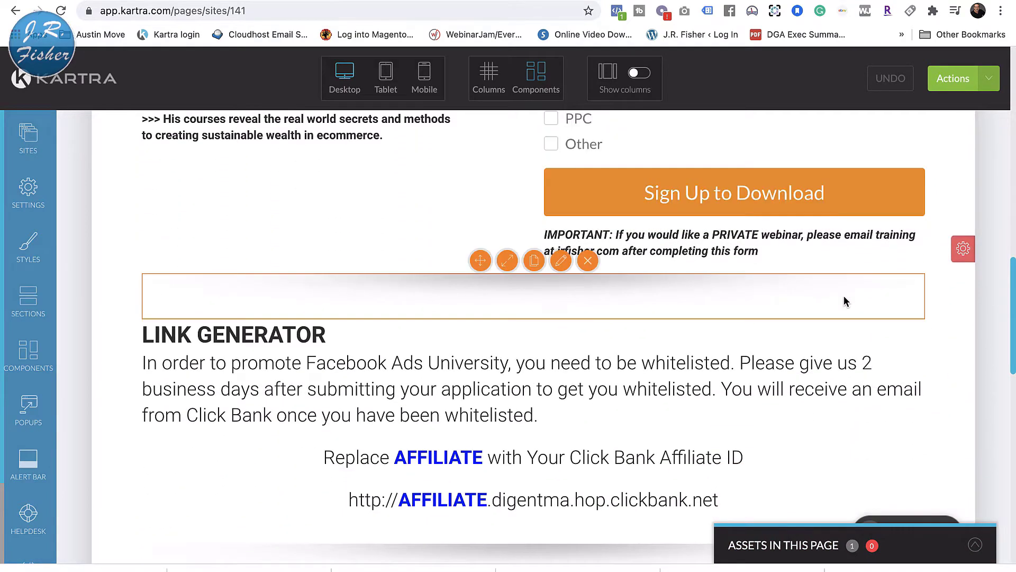
scroll(844, 301, up, 15)
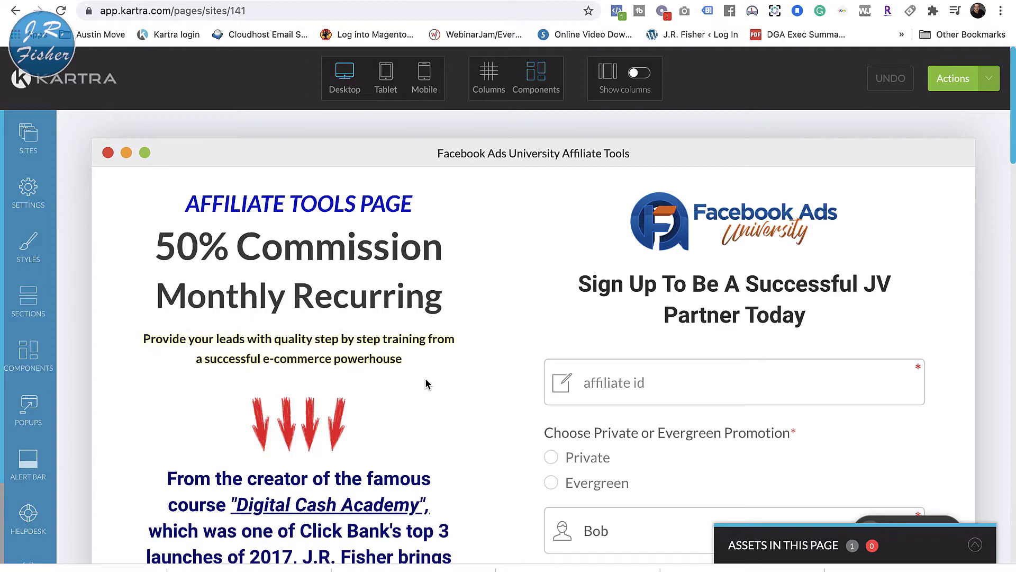
scroll(845, 286, down, 1)
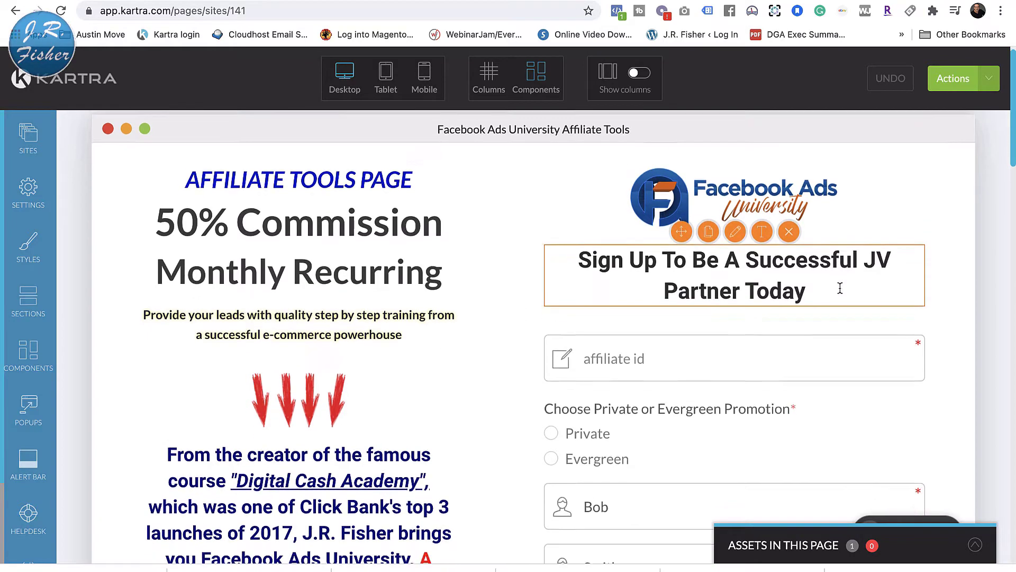
scroll(840, 288, down, 3)
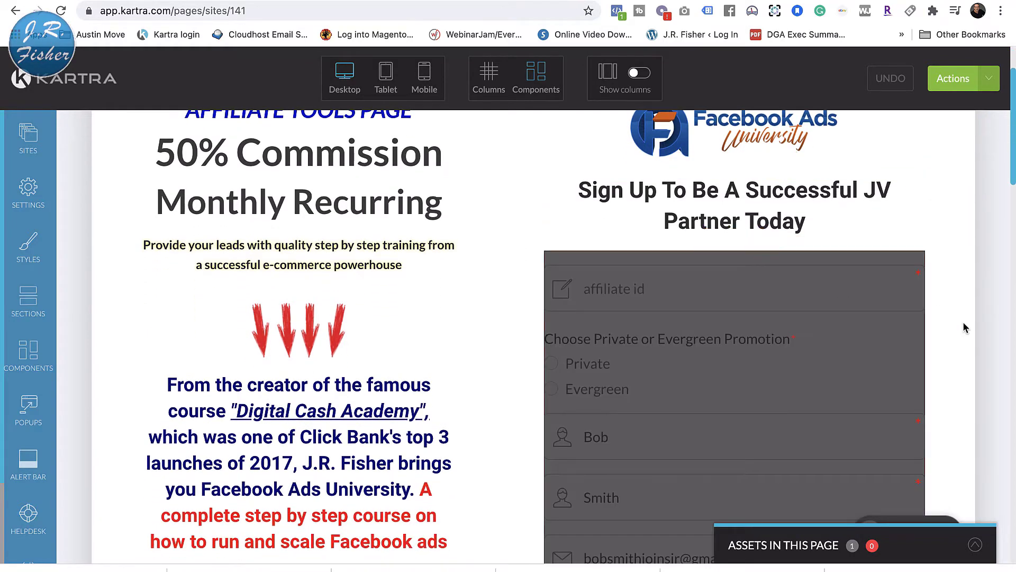
scroll(956, 356, down, 5)
scroll(956, 358, down, 1)
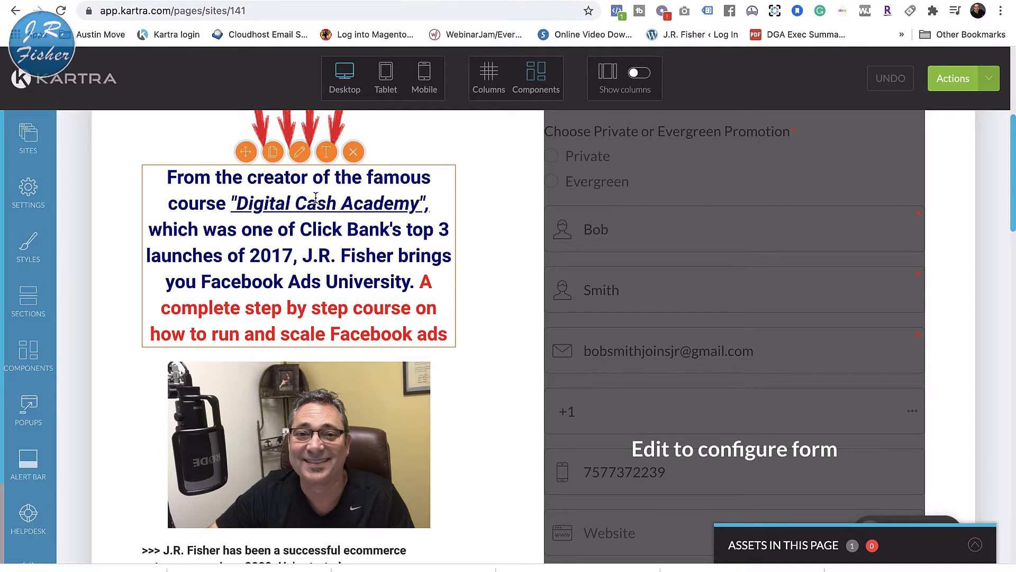
scroll(342, 252, down, 3)
scroll(429, 323, down, 7)
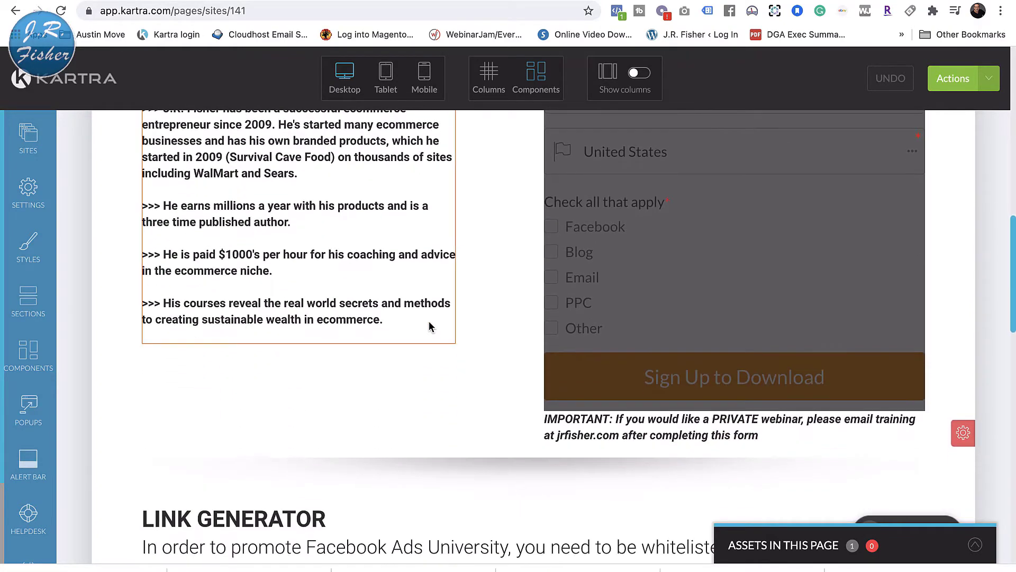
scroll(428, 327, down, 7)
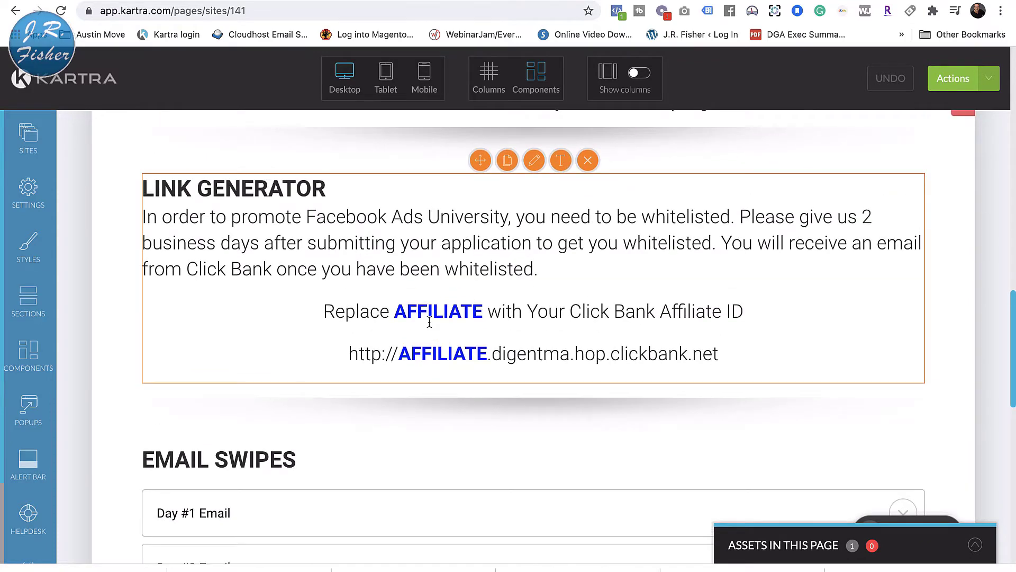
scroll(429, 322, down, 6)
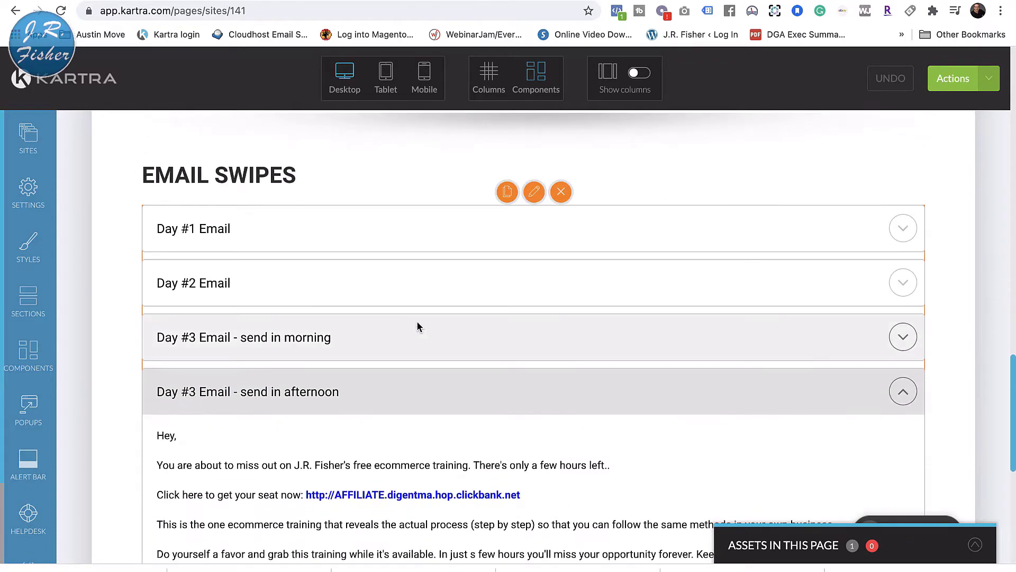
scroll(384, 405, down, 10)
scroll(384, 406, up, 20)
scroll(383, 406, up, 10)
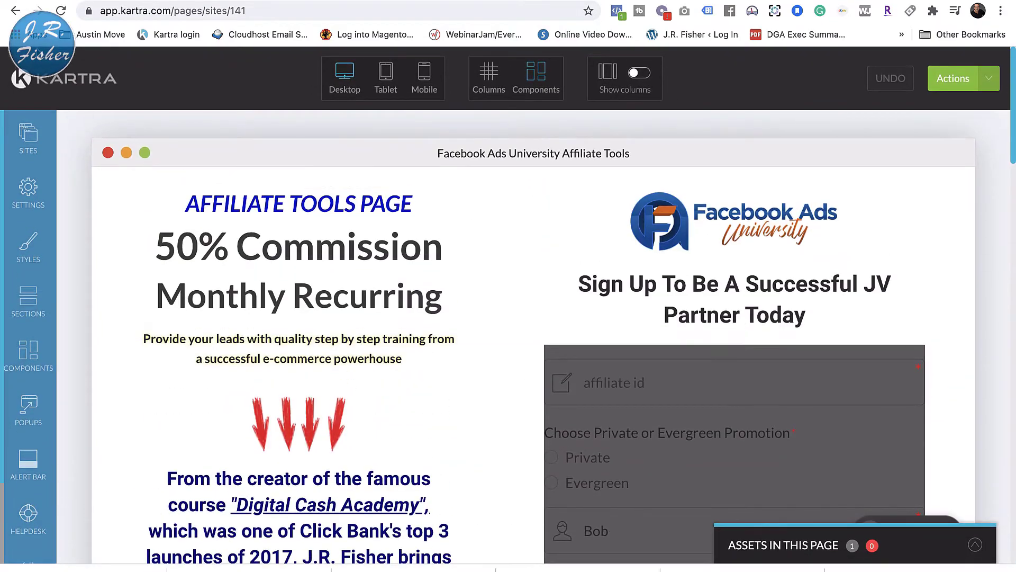
click(14, 10)
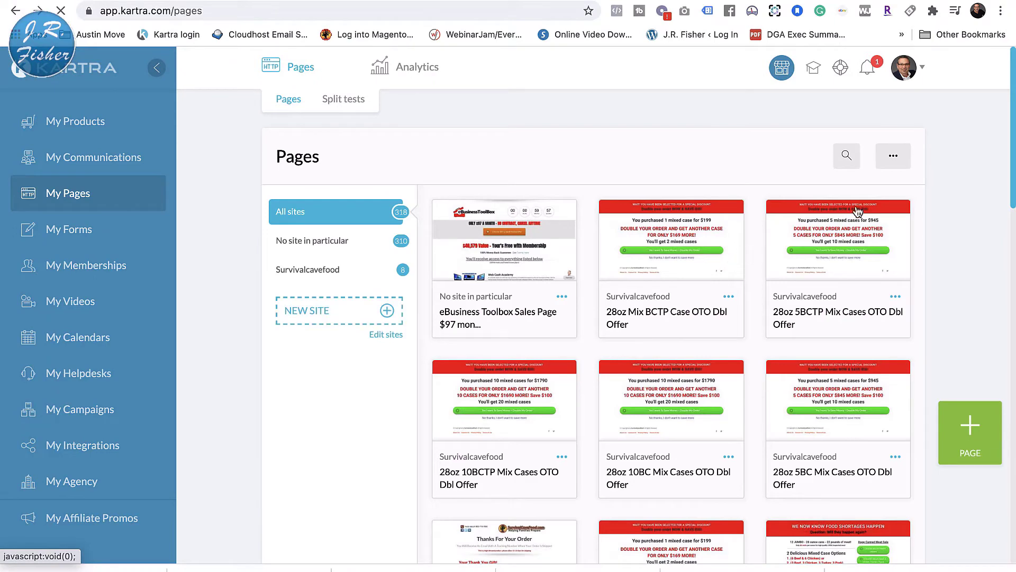
Step: Filter My Pages by 'affiliate' and choose Edit on the Inner Circle Affiliate card
click(894, 156)
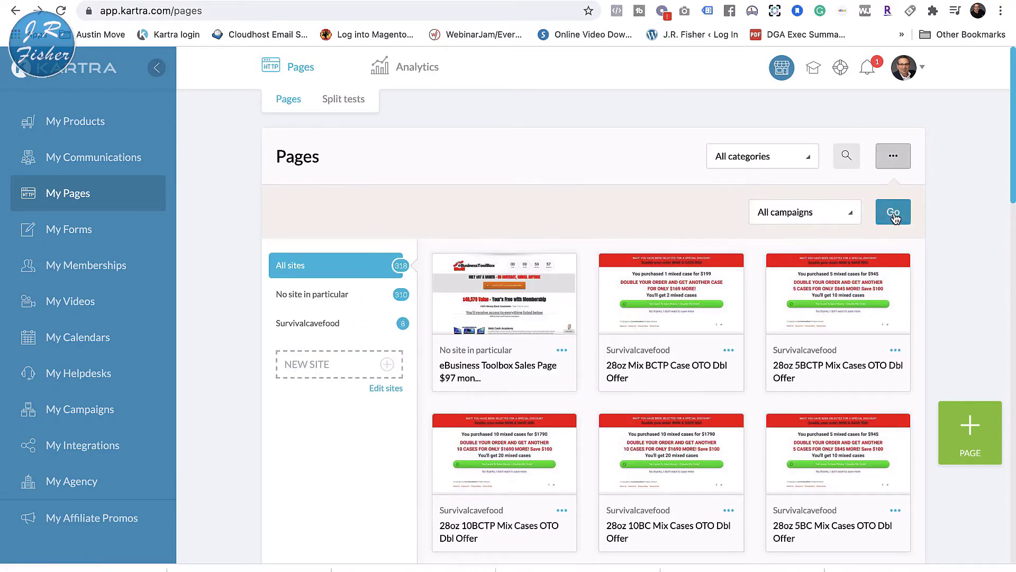
click(847, 155)
text(affiliate)
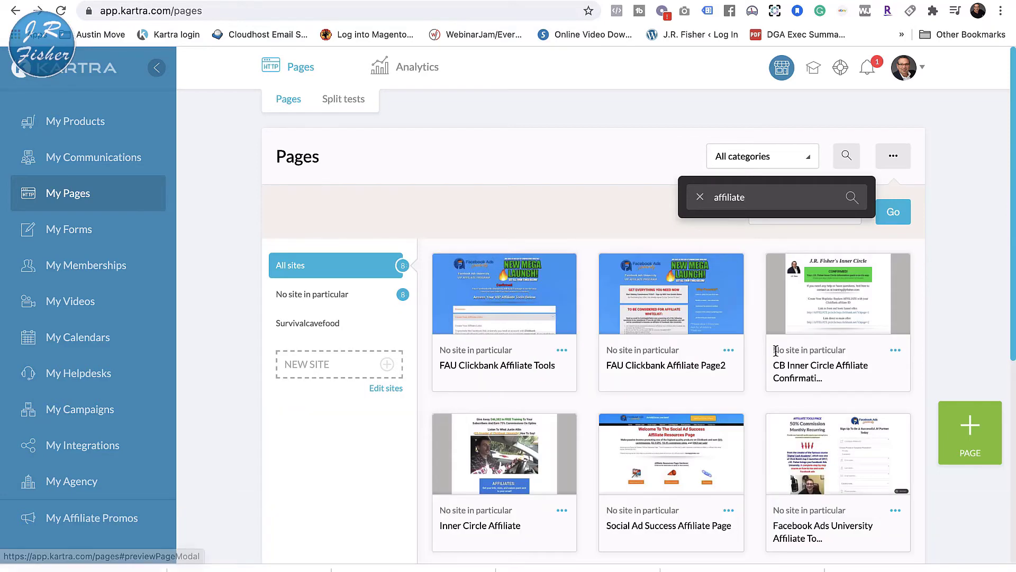
scroll(776, 351, down, 2)
scroll(776, 351, down, 1)
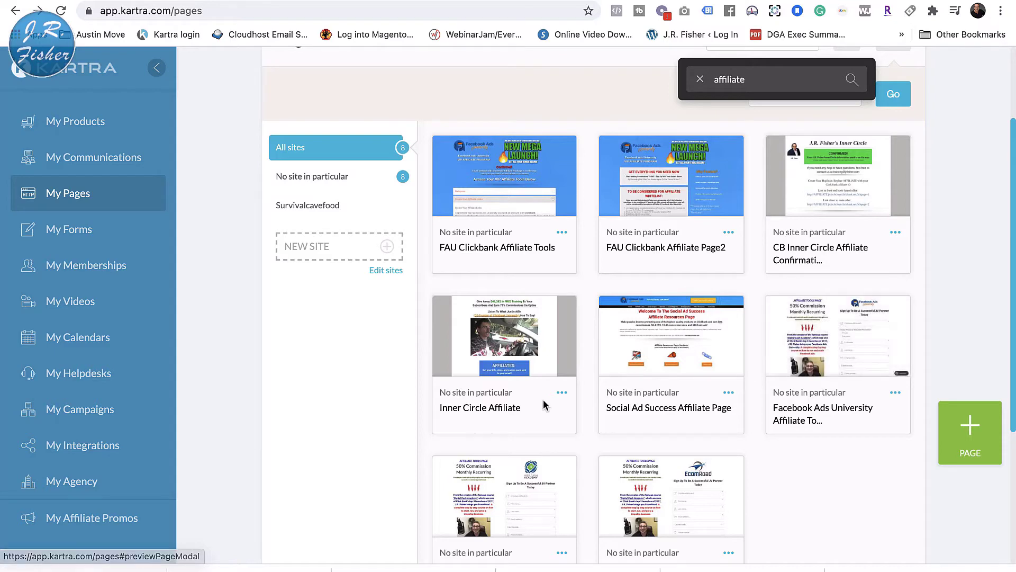
click(562, 394)
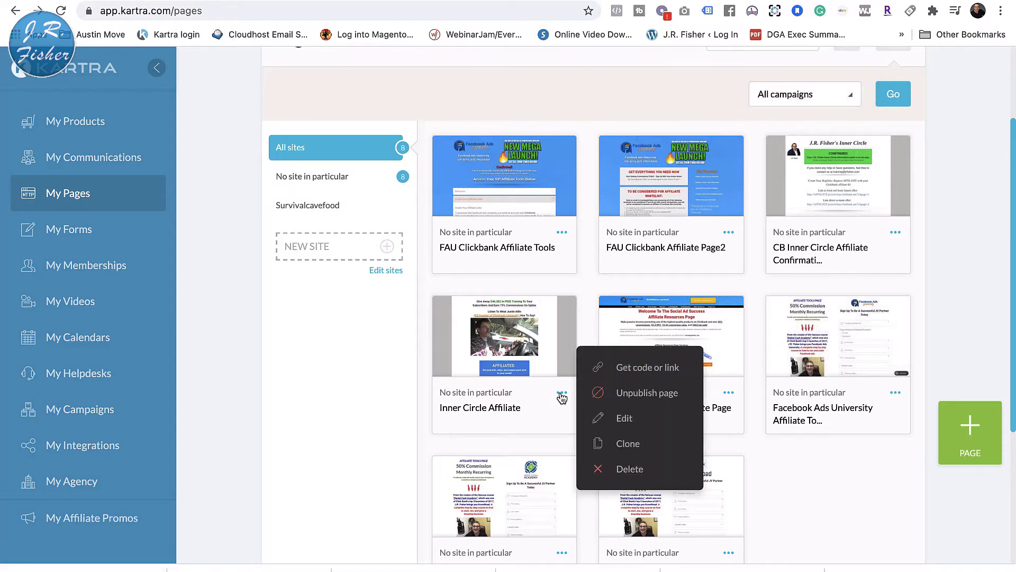
click(622, 420)
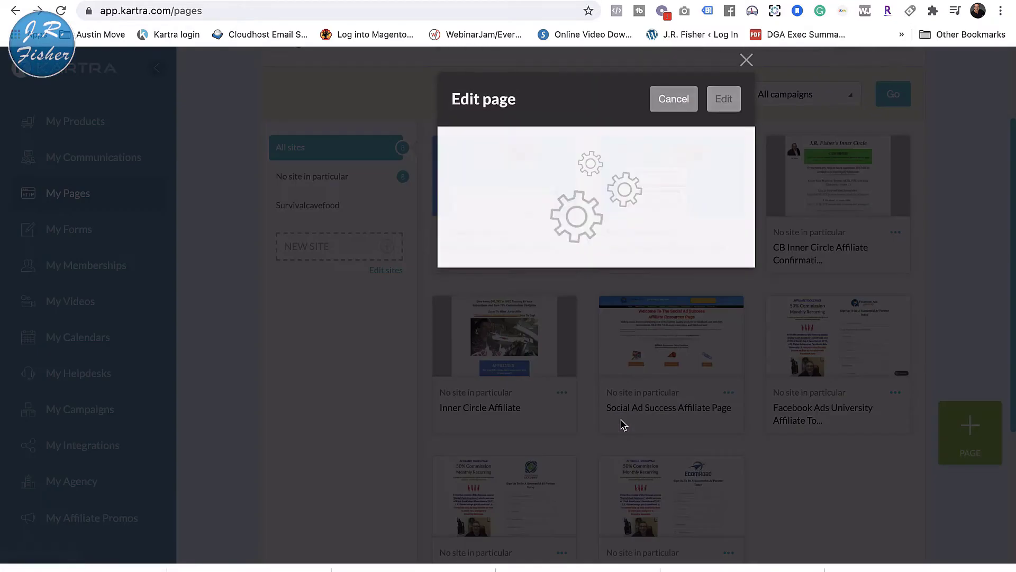
Step: Open the Inner Circle Affiliate page in the editor and scroll through its $46,382 giveaway and commission offer
click(727, 106)
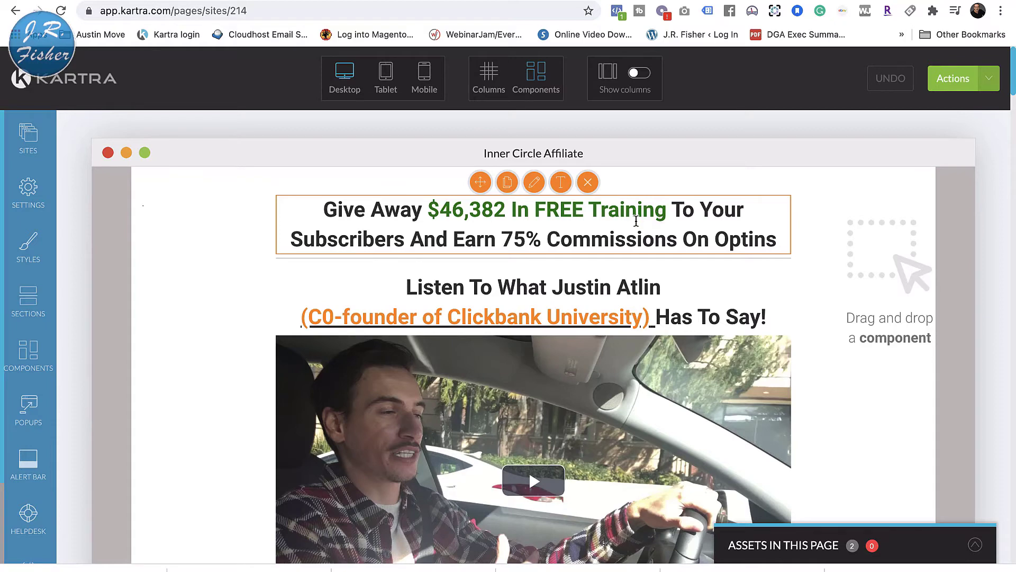
scroll(551, 242, down, 1)
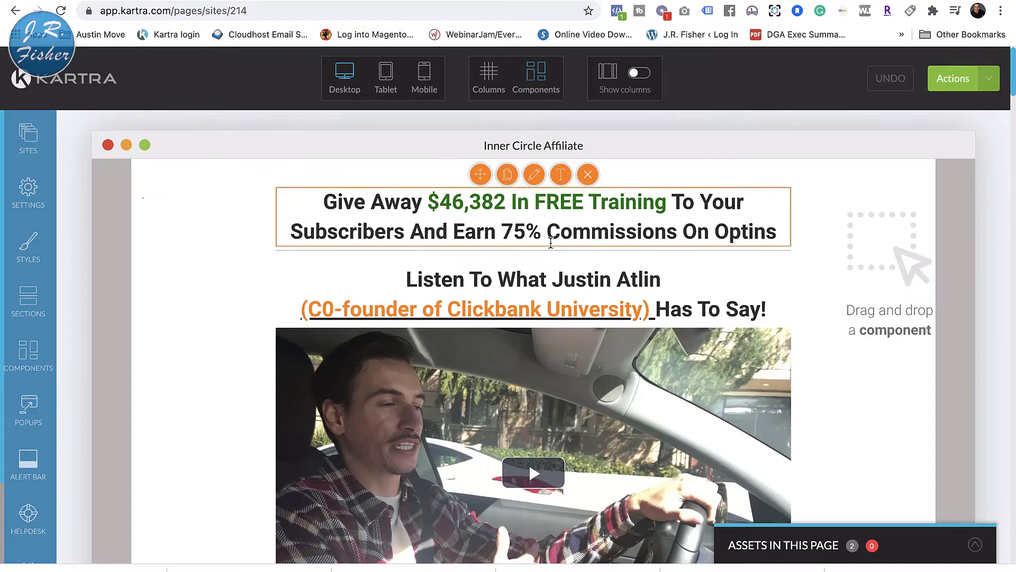
scroll(550, 242, down, 5)
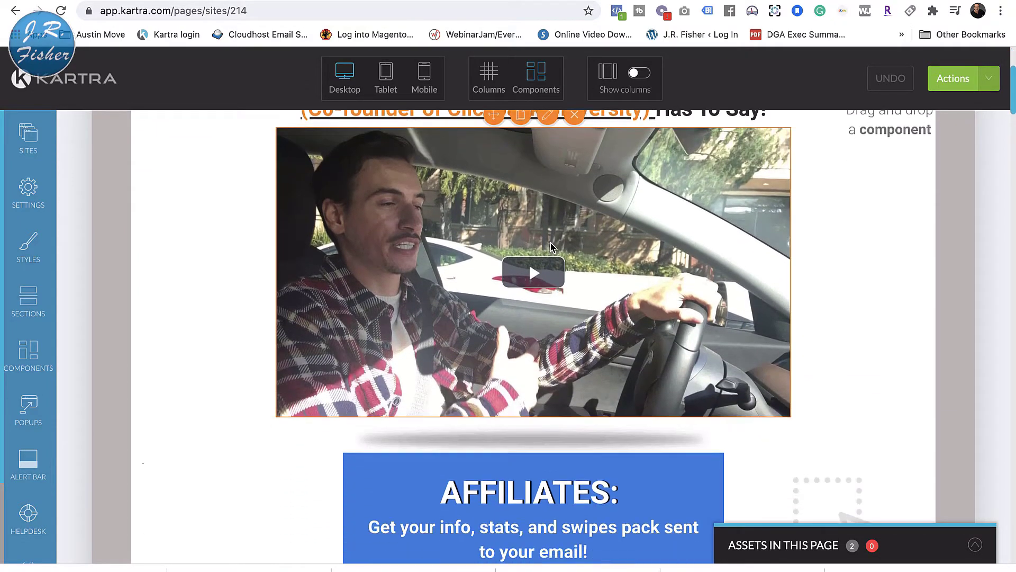
scroll(551, 247, down, 3)
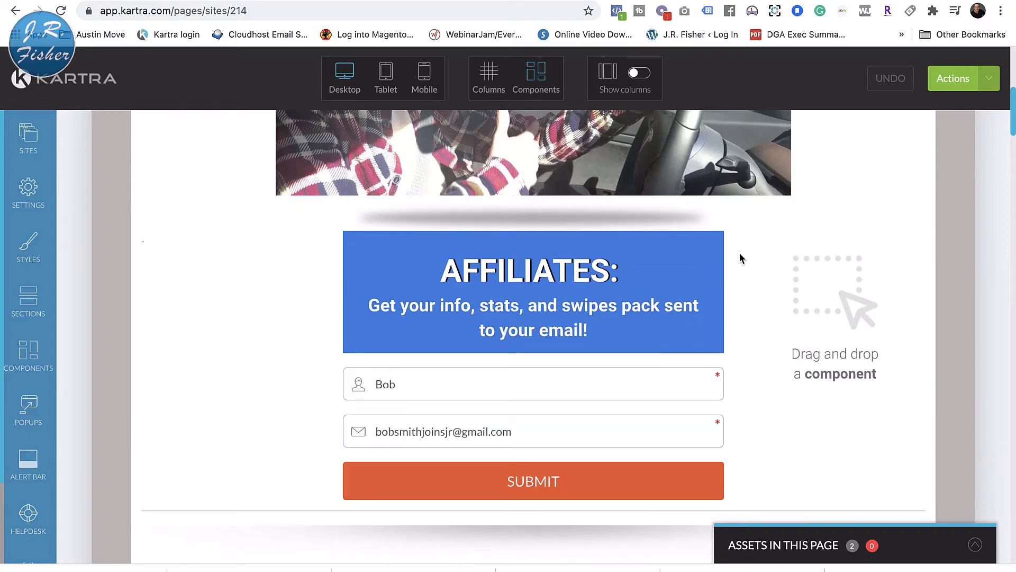
scroll(741, 254, down, 7)
scroll(741, 258, down, 4)
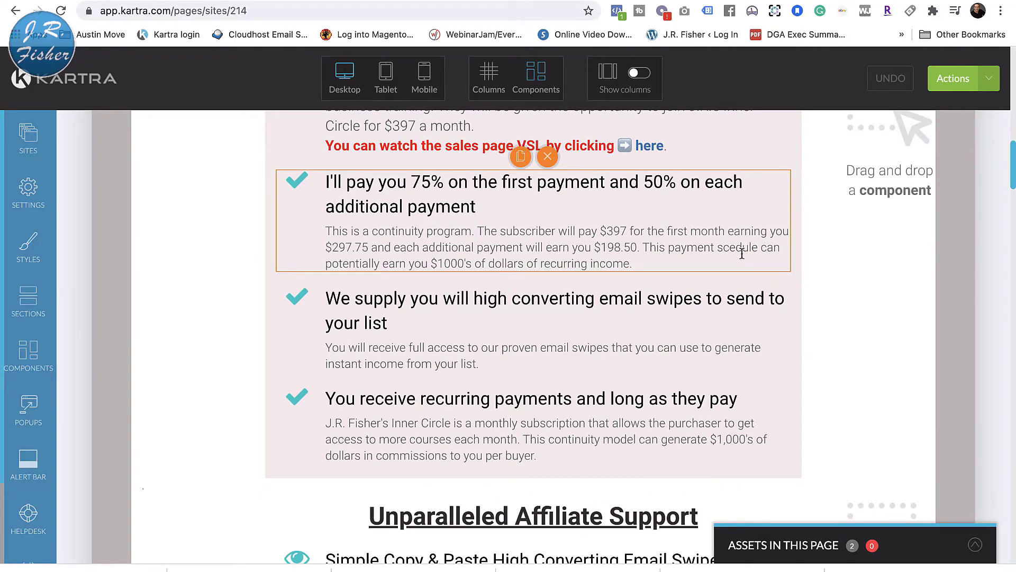
scroll(742, 254, down, 6)
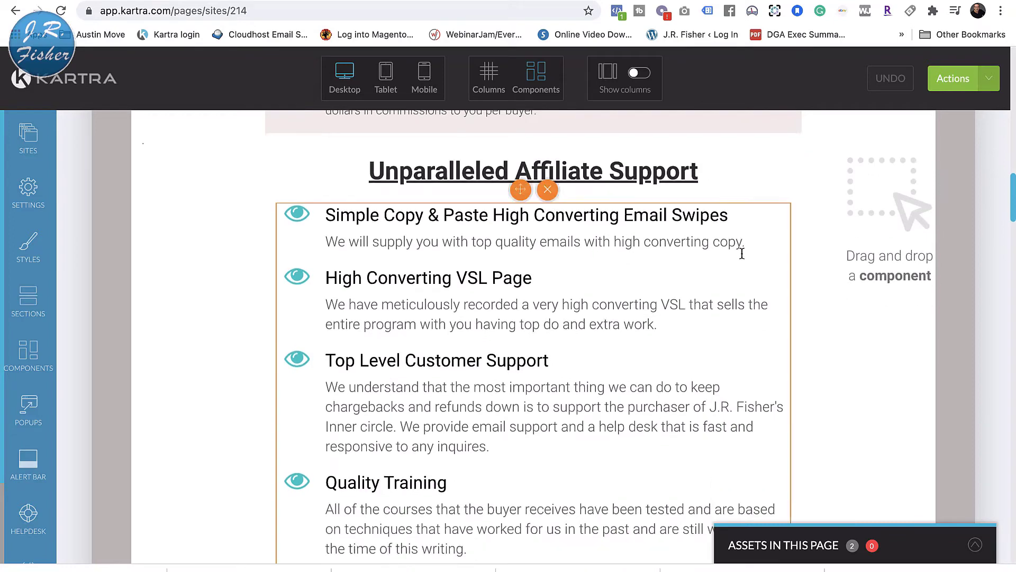
scroll(741, 254, down, 1)
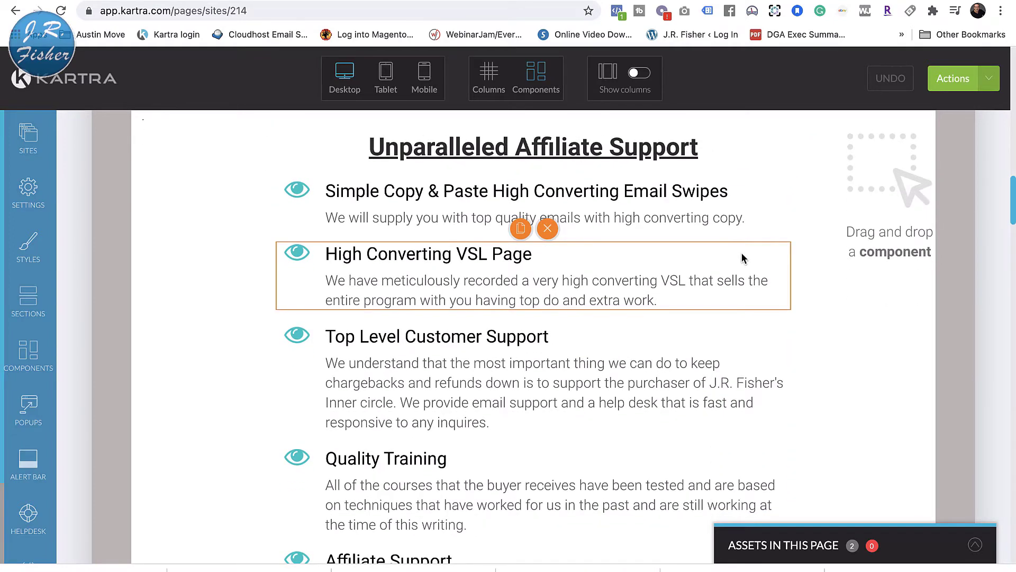
scroll(742, 254, down, 10)
scroll(744, 260, up, 15)
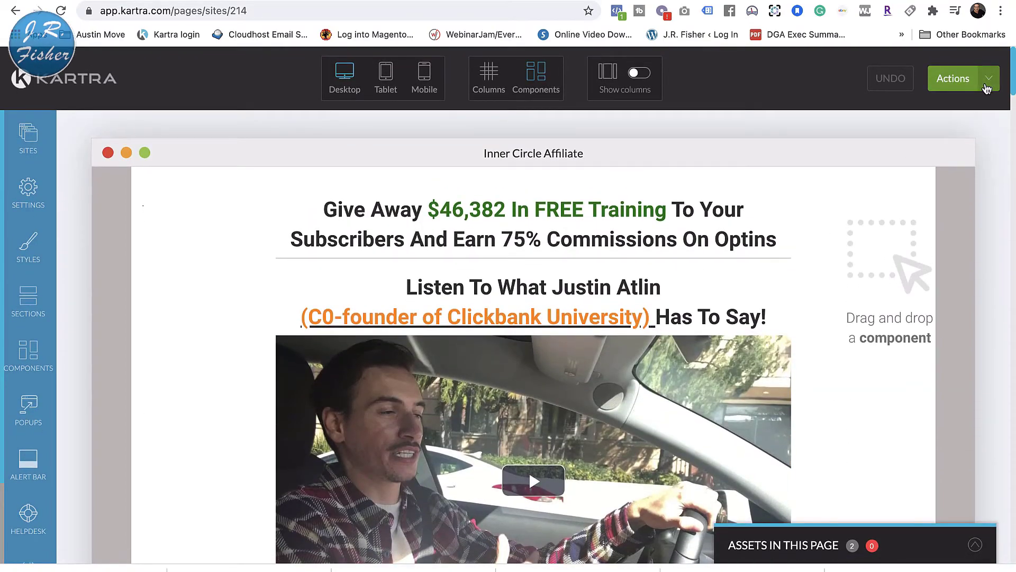
Step: Publish the Inner Circle Affiliate page live and open jrinnercircle.com/affiliates in the browser
click(988, 79)
click(898, 199)
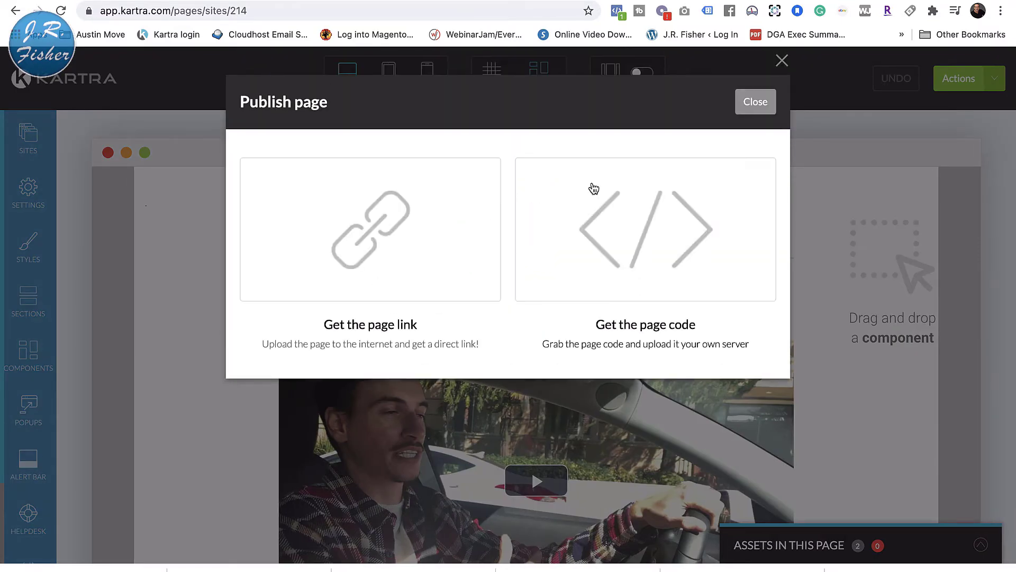
click(424, 214)
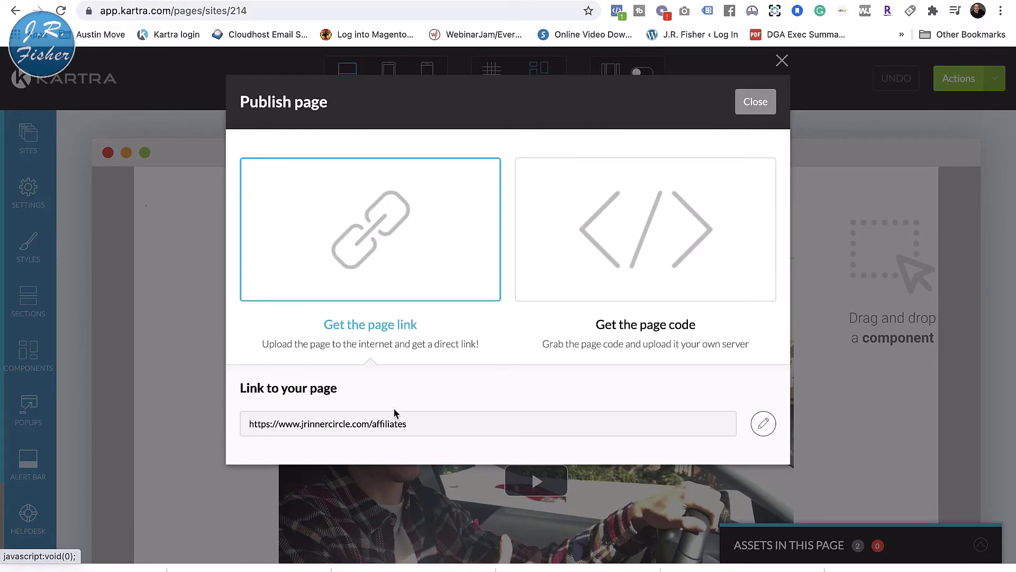
triple_click(381, 423)
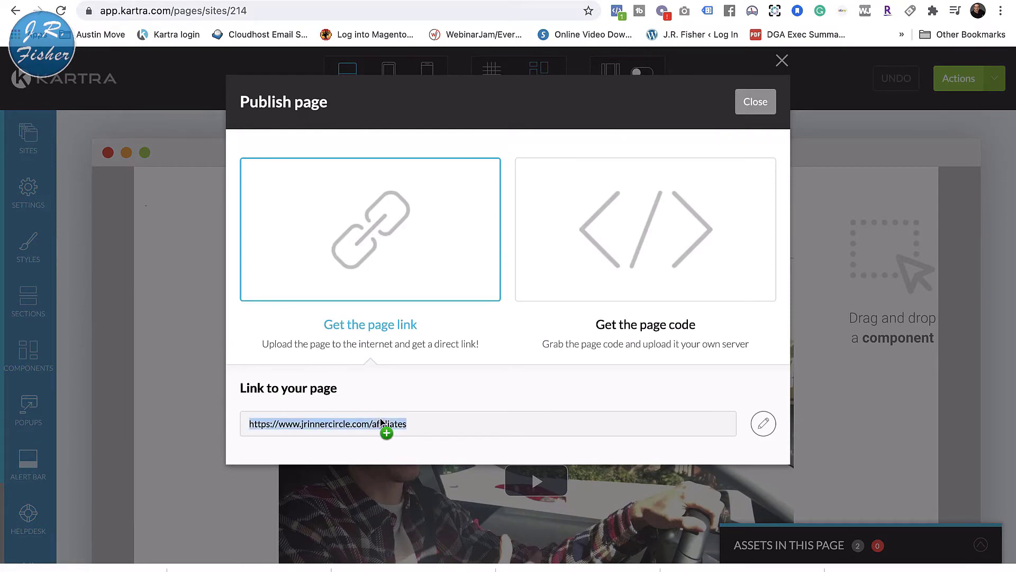
right_click(382, 423)
click(409, 467)
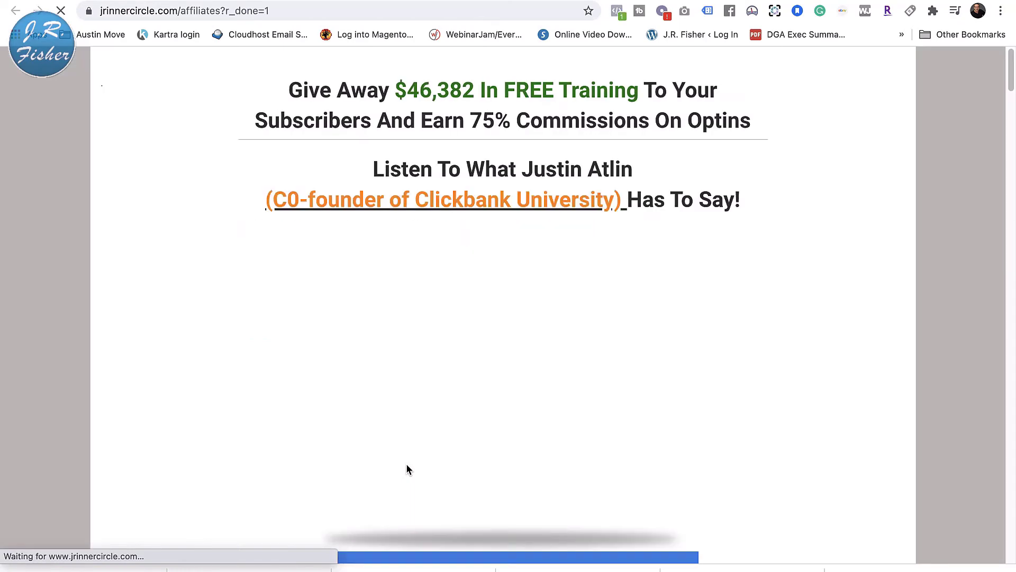
Step: Play and pause the live page's video, scroll the page, then close Kartra's publish window
click(504, 374)
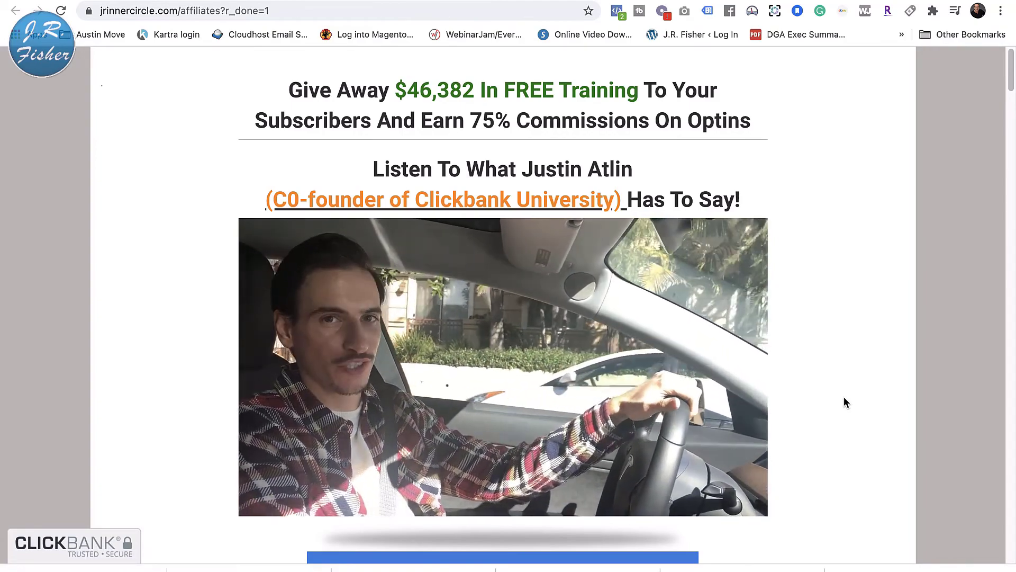
key(XF86AudioRaiseVolume)
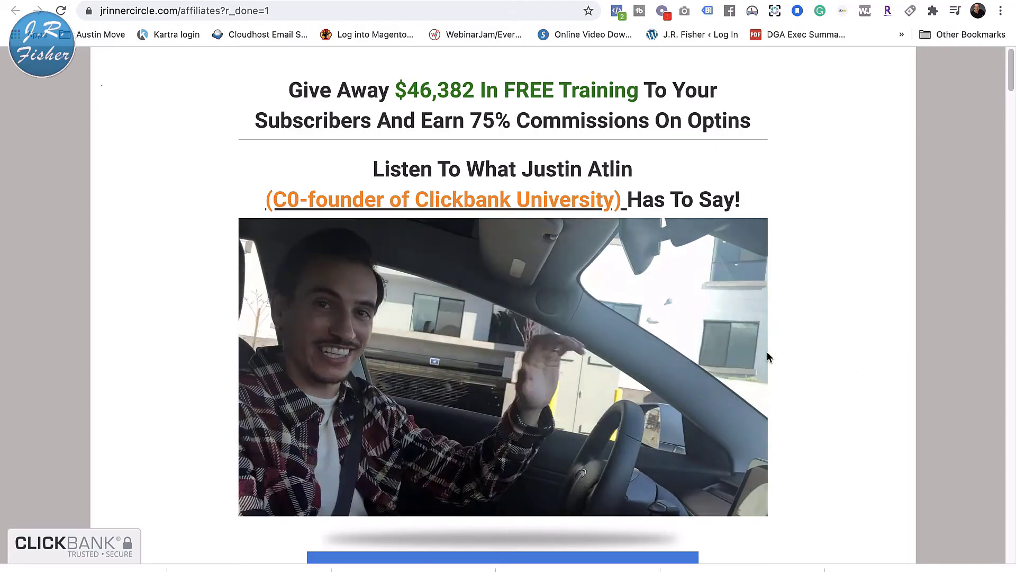
click(617, 379)
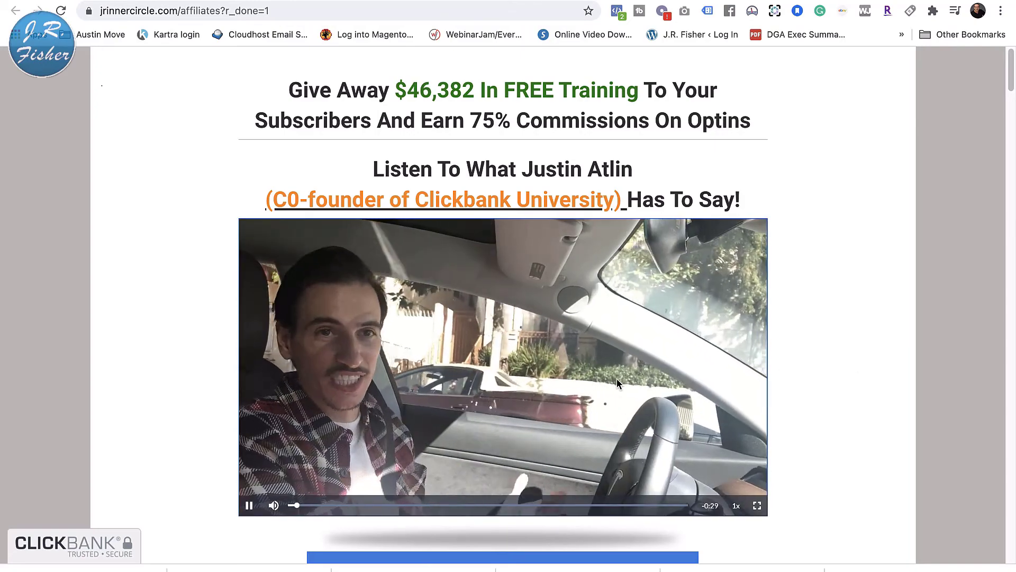
click(247, 508)
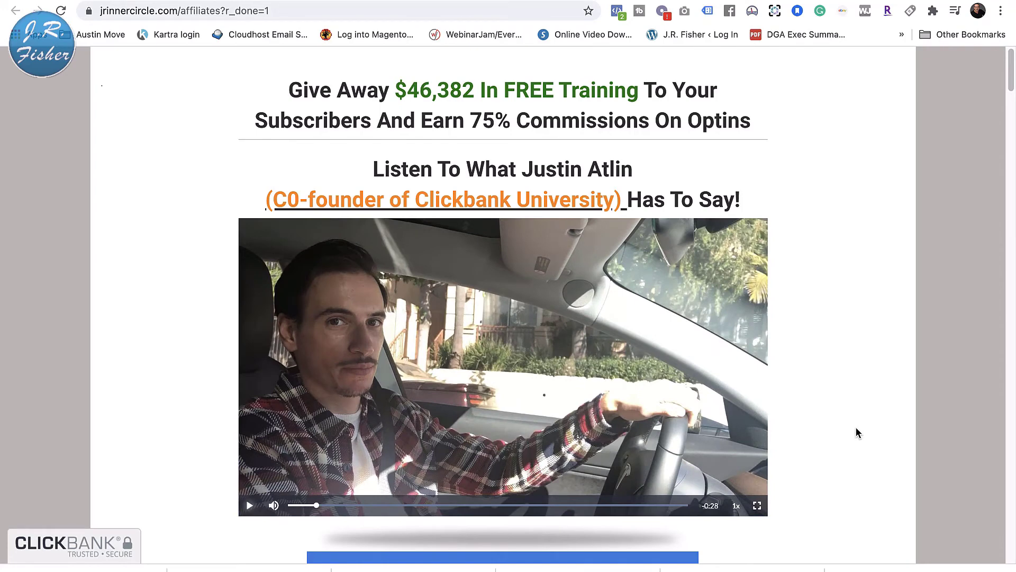
scroll(847, 354, down, 12)
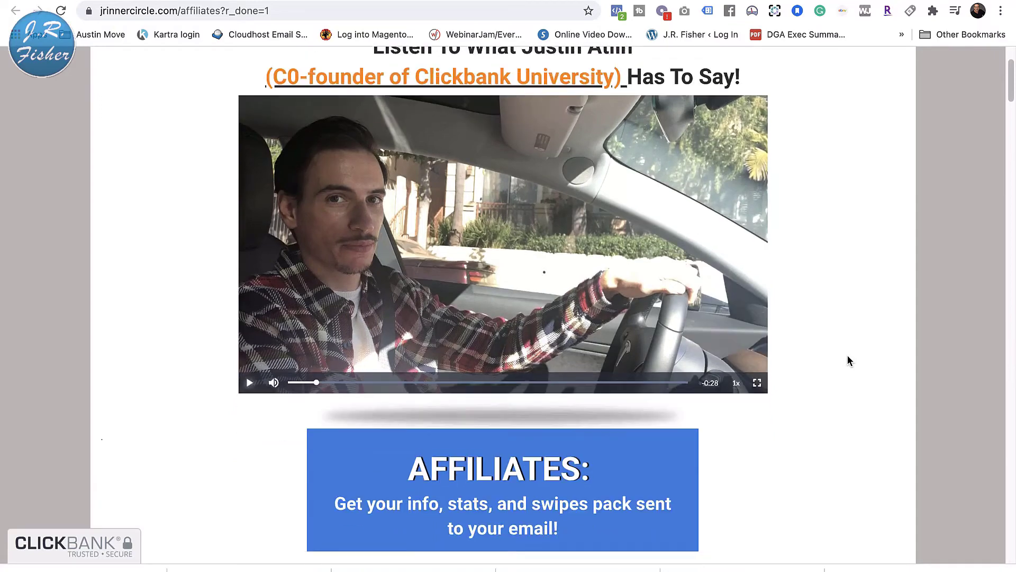
scroll(847, 360, up, 12)
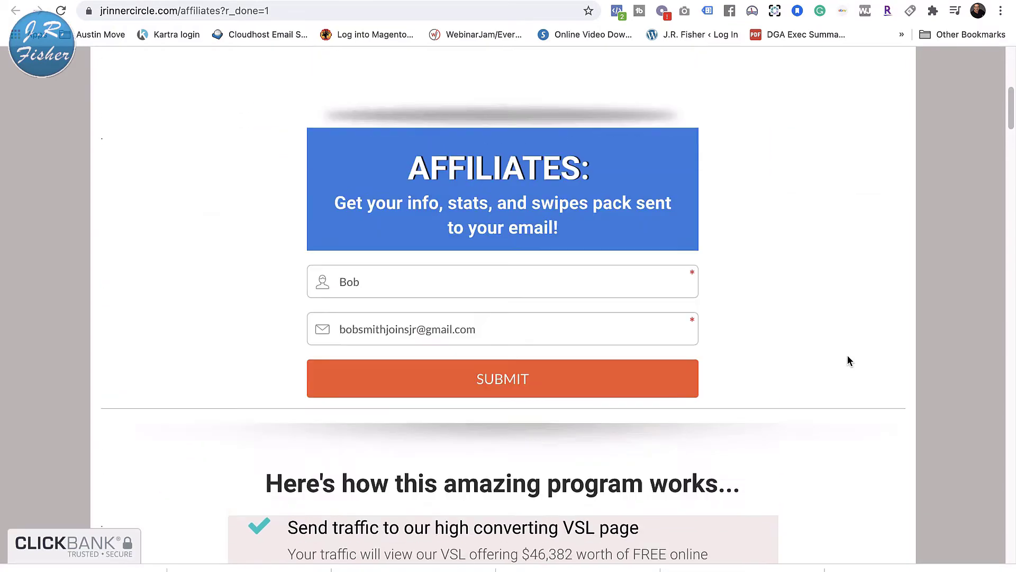
click(65, 1)
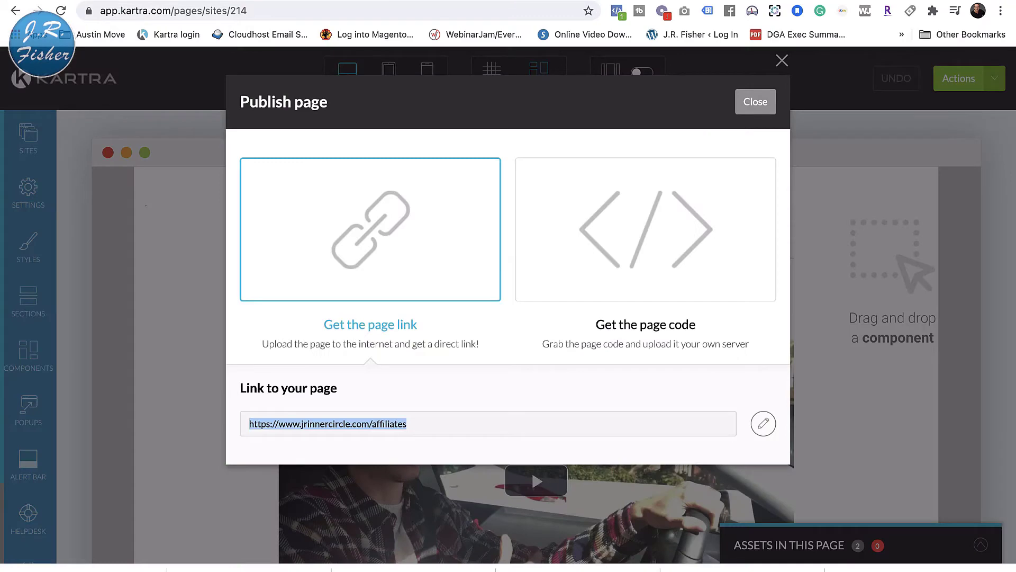
click(738, 101)
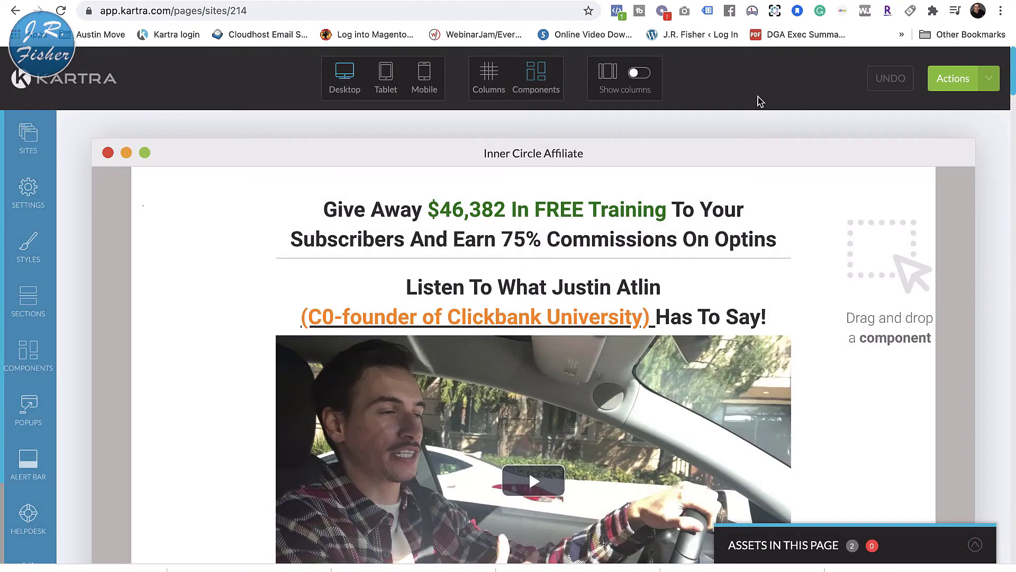